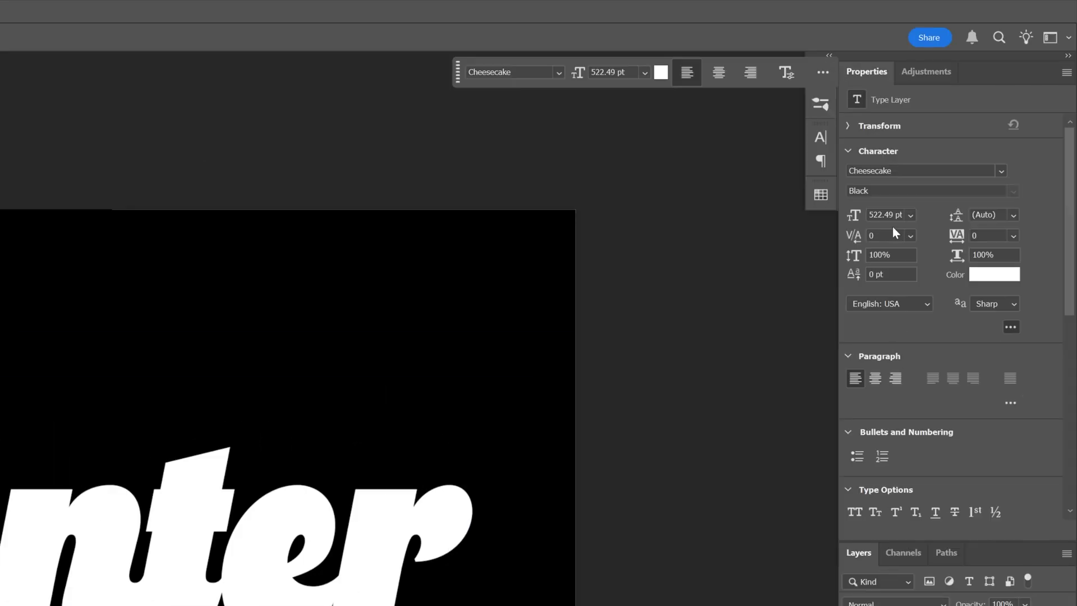
Check the Panter font settings and drop the text layer's Fill to 0%.
{"action": "left_click", "coordinate": [869, 170]}
{"action": "left_click", "coordinate": [881, 190]}
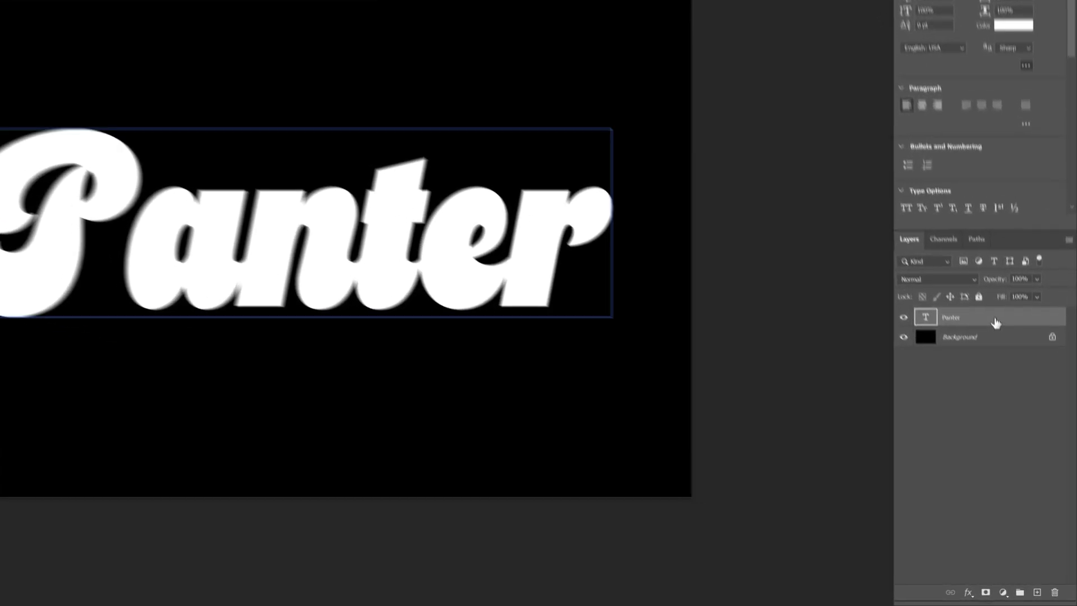
{"action": "left_click", "coordinate": [1037, 297]}
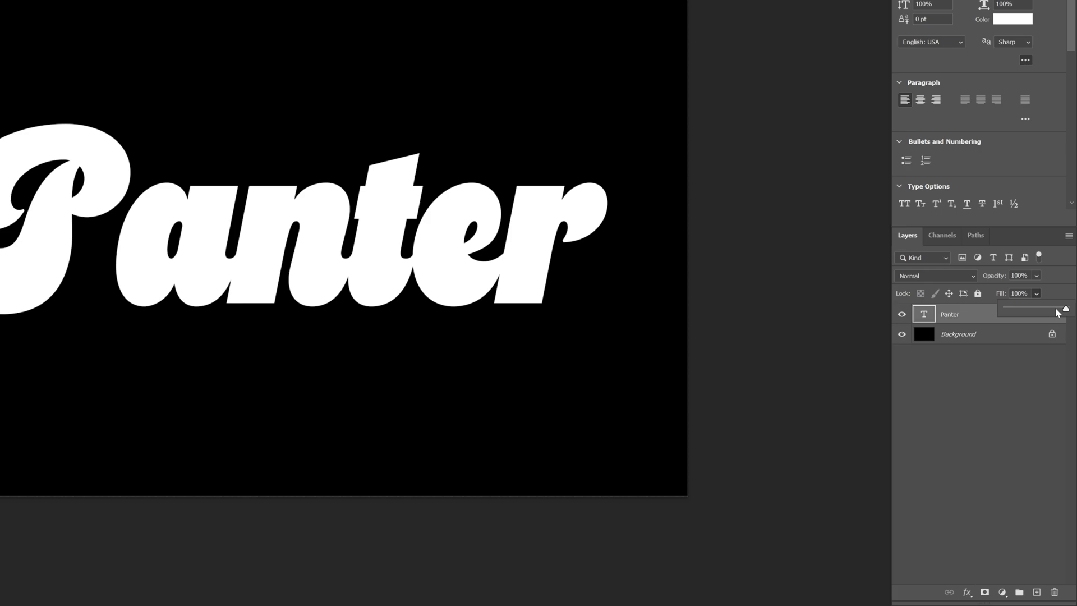
{"action": "left_click_drag", "start_coordinate": [1058, 313], "coordinate": [994, 308]}
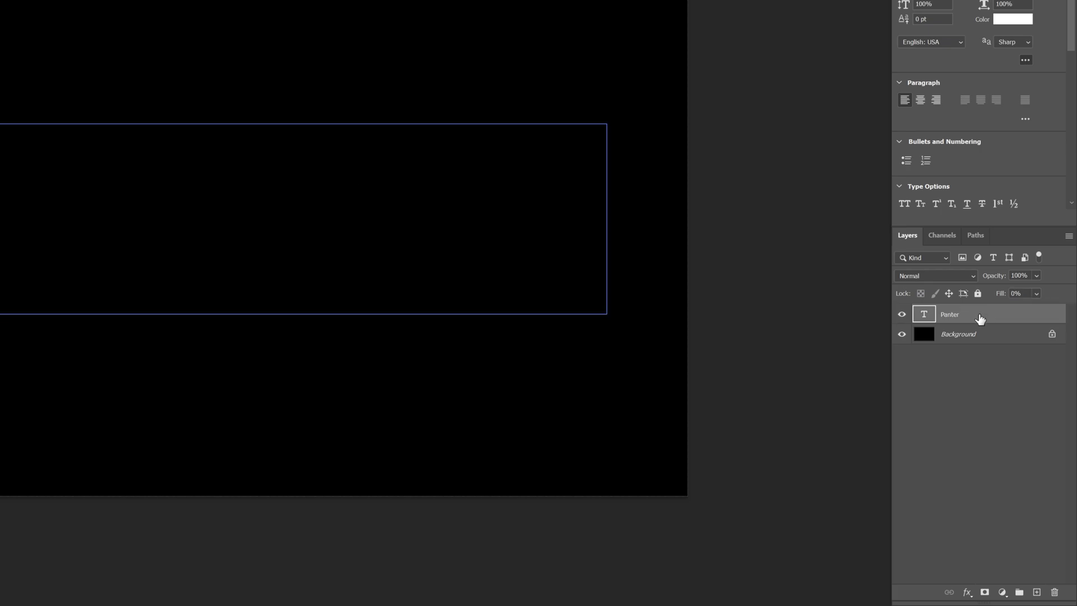
Add Bevel & Emboss to Panter with Depth 126%, Size 24 px and Soften 11 px.
{"action": "double_click", "coordinate": [990, 318]}
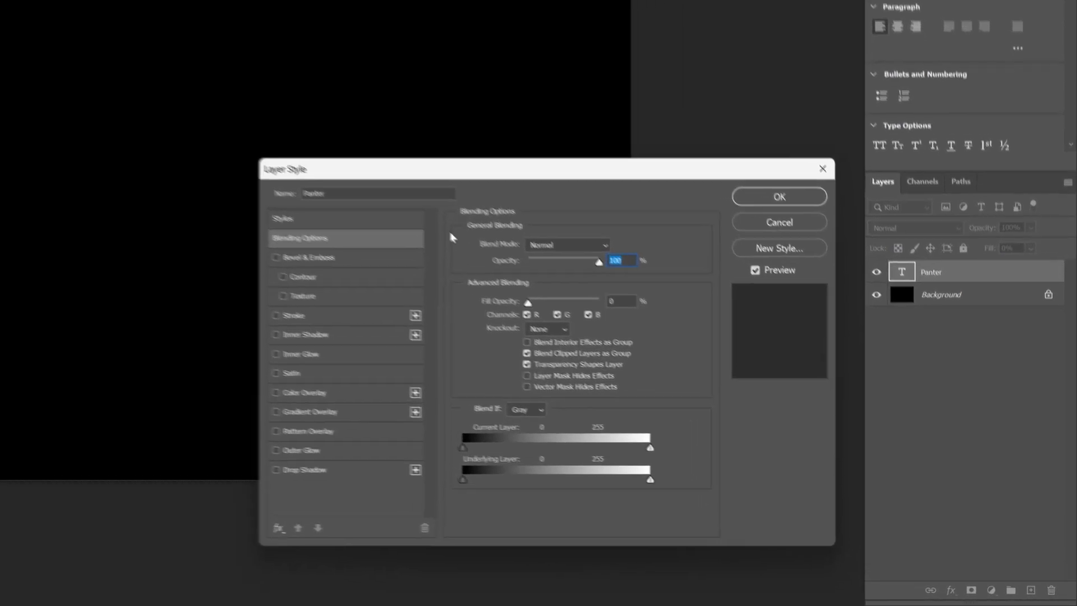
{"action": "left_click", "coordinate": [320, 249]}
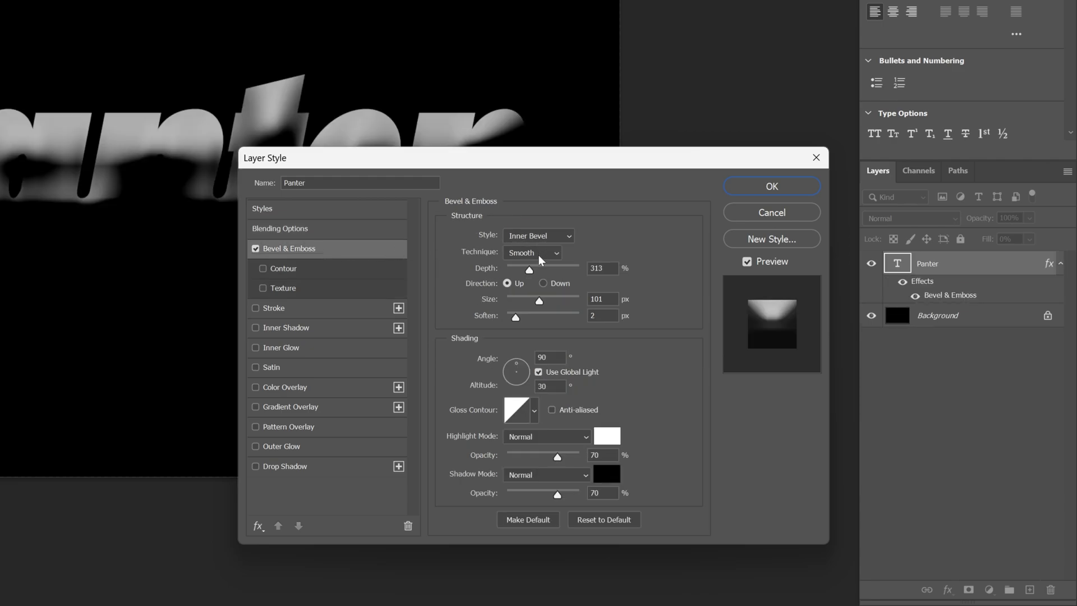
{"action": "double_click", "coordinate": [596, 268]}
{"action": "type", "text": "126"}
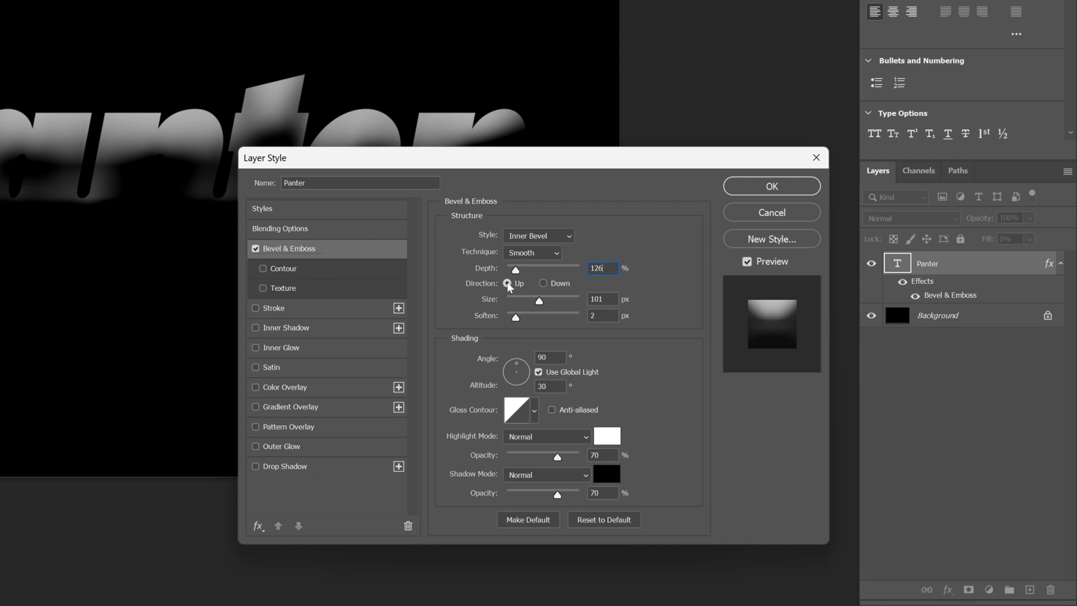
{"action": "double_click", "coordinate": [596, 299]}
{"action": "type", "text": "24"}
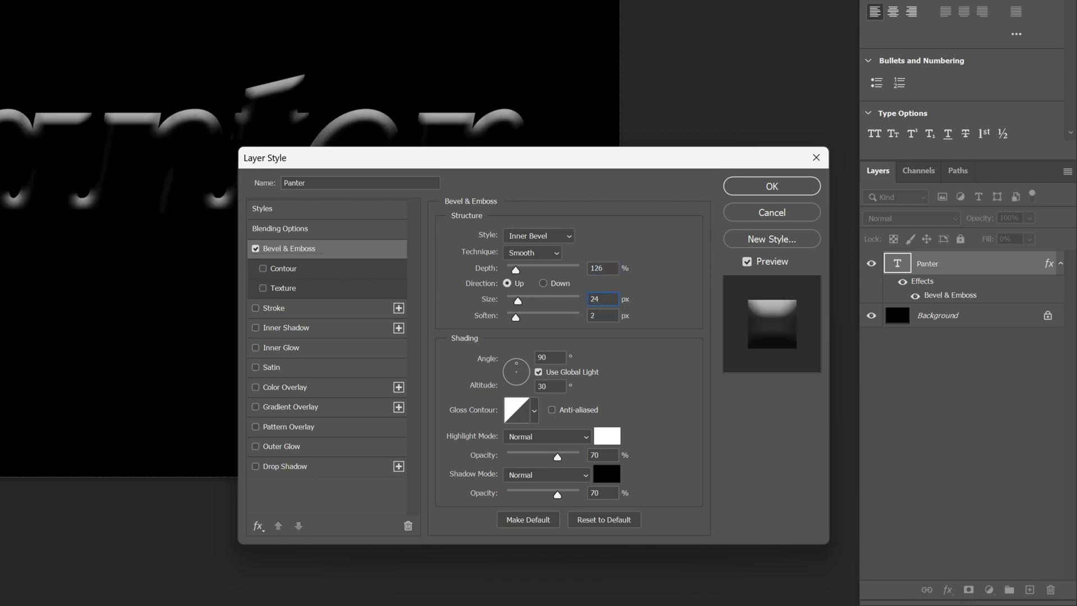
{"action": "double_click", "coordinate": [596, 315]}
{"action": "type", "text": "11"}
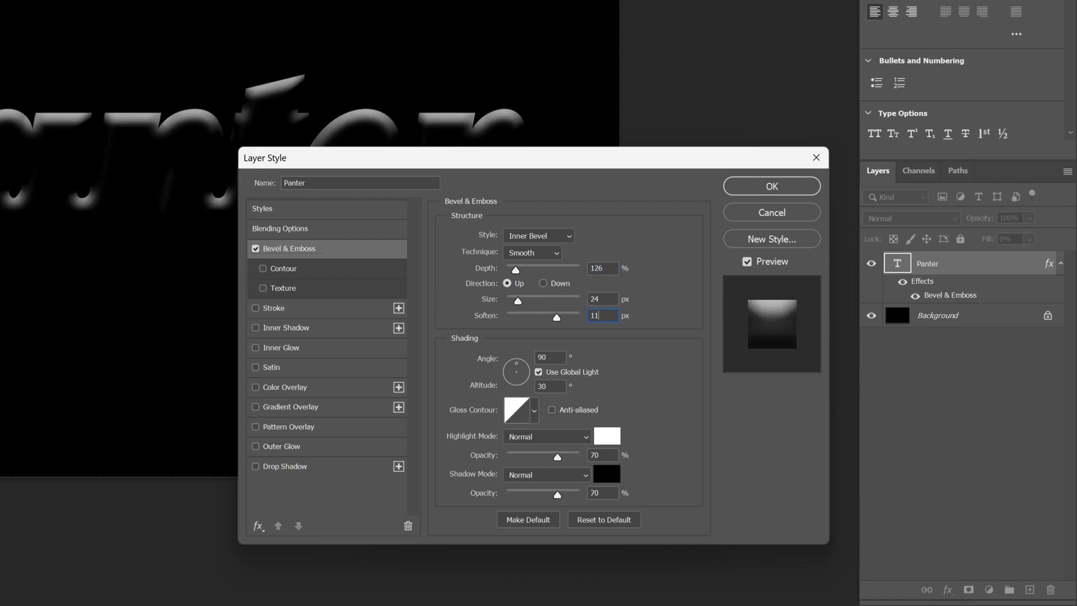
Turn off Use Global Light and set the bevel Angle to -127° and Altitude to 42°.
{"action": "left_click", "coordinate": [538, 373]}
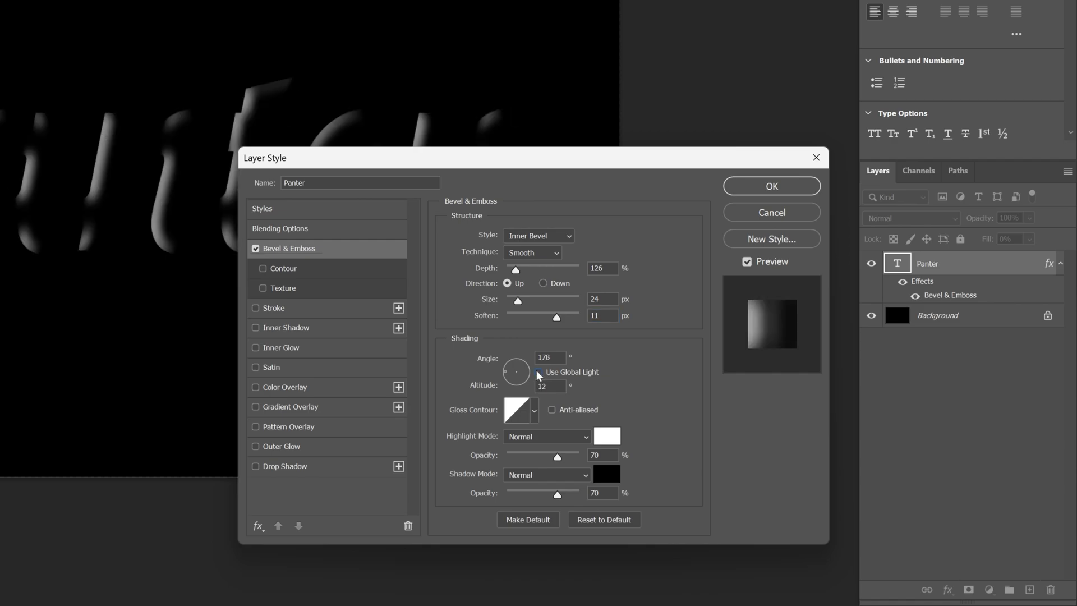
{"action": "double_click", "coordinate": [550, 358]}
{"action": "key", "text": "BackSpace"}
{"action": "type", "text": "-127"}
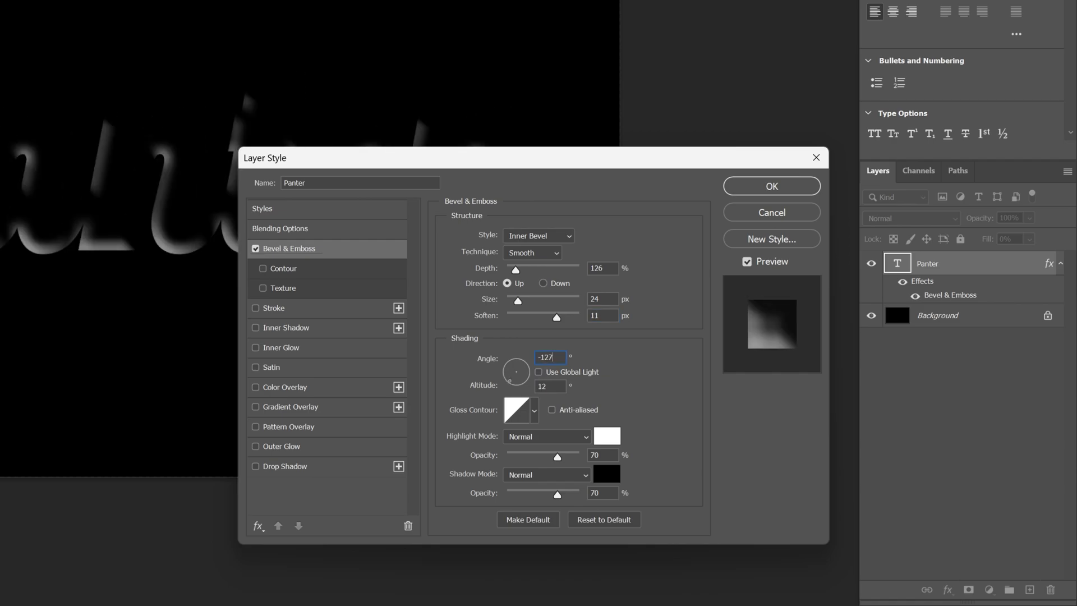
{"action": "key", "text": "Tab"}
{"action": "type", "text": "42"}
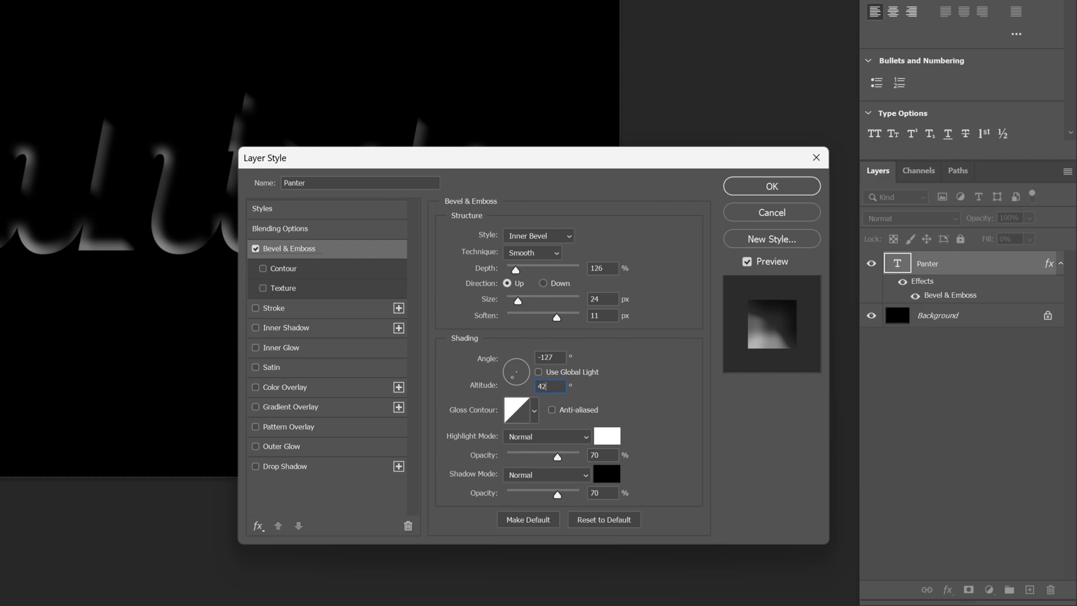
{"action": "left_click", "coordinate": [534, 412]}
Apply the Rounded Steps gloss contour and set the highlight mode to Lighten.
{"action": "left_click", "coordinate": [539, 469]}
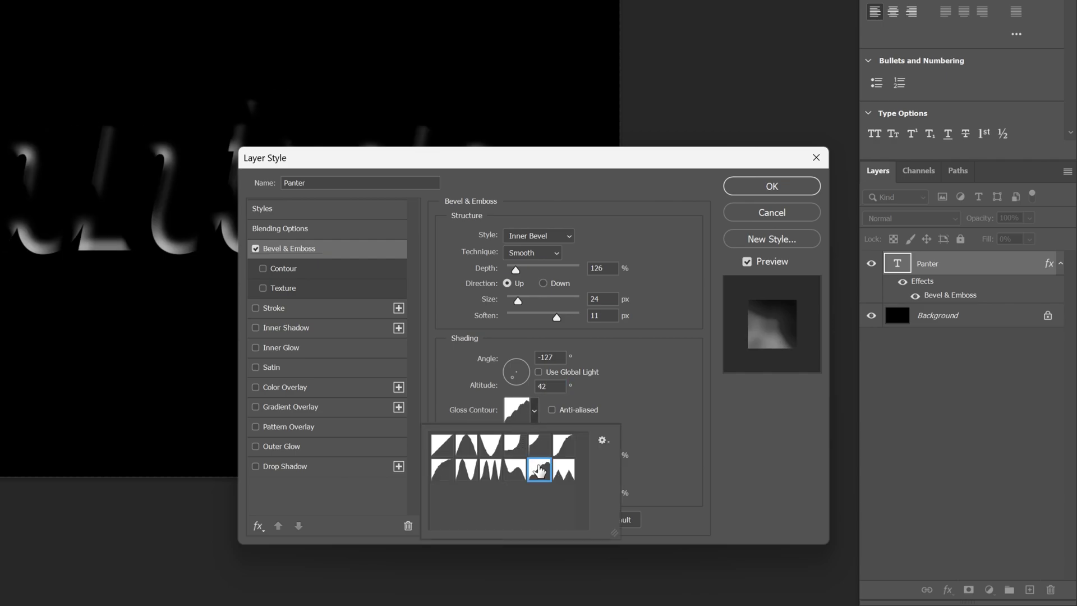
{"action": "left_click", "coordinate": [663, 424]}
{"action": "left_click", "coordinate": [570, 436]}
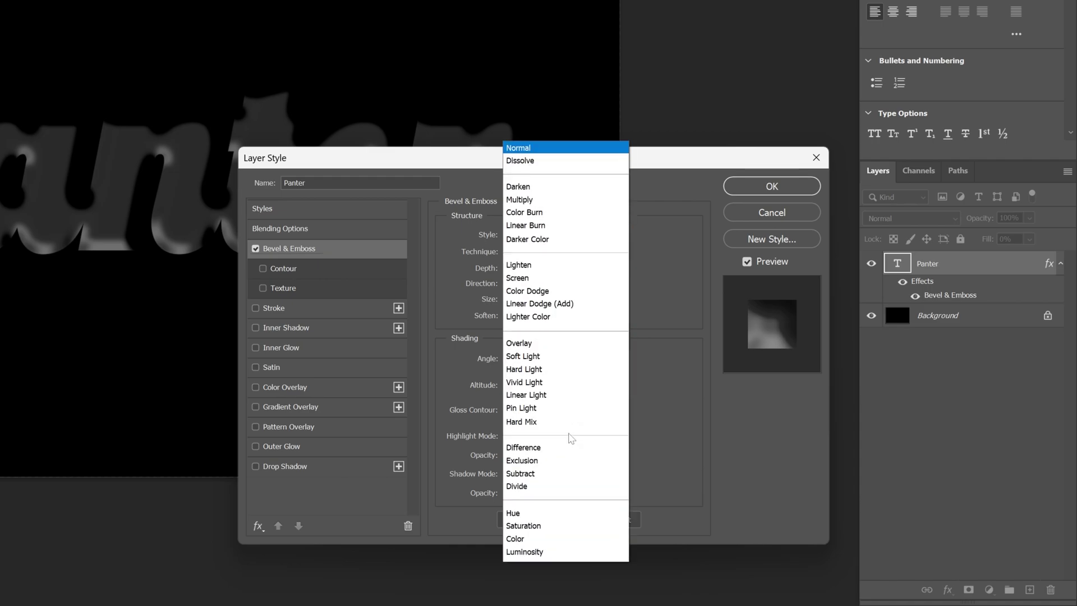
{"action": "left_click", "coordinate": [542, 272]}
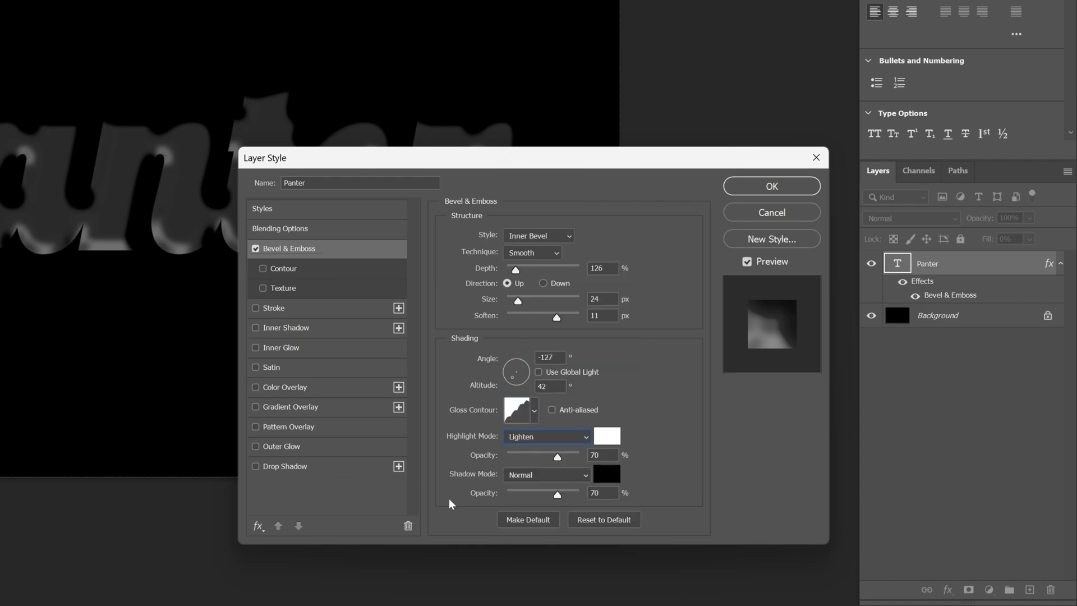
Make the bevel shadows cyan in Color Dodge mode at 67% opacity.
{"action": "left_click", "coordinate": [545, 476]}
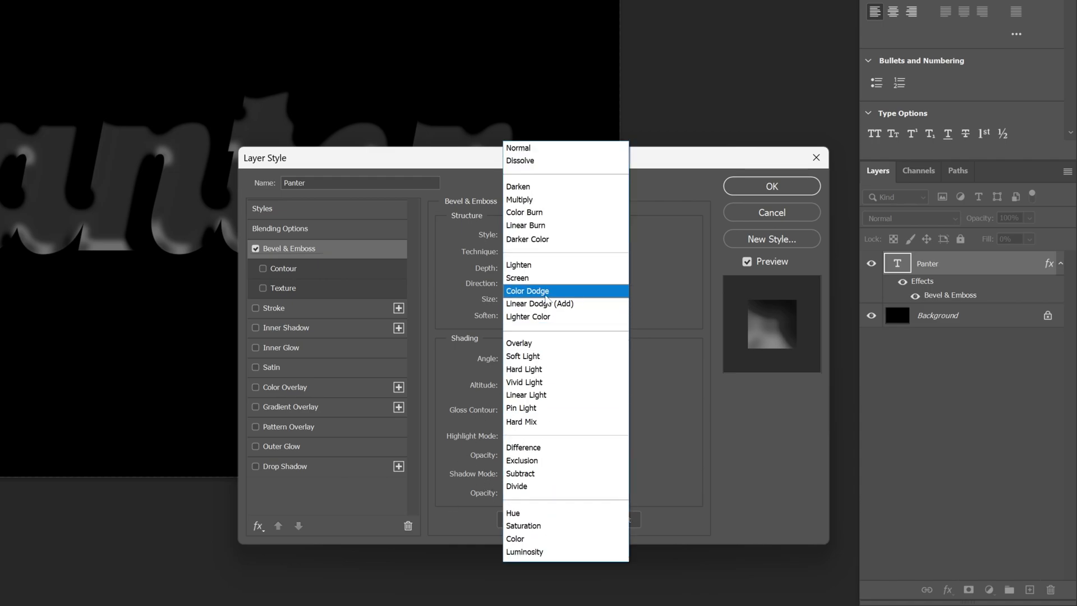
{"action": "left_click", "coordinate": [541, 290]}
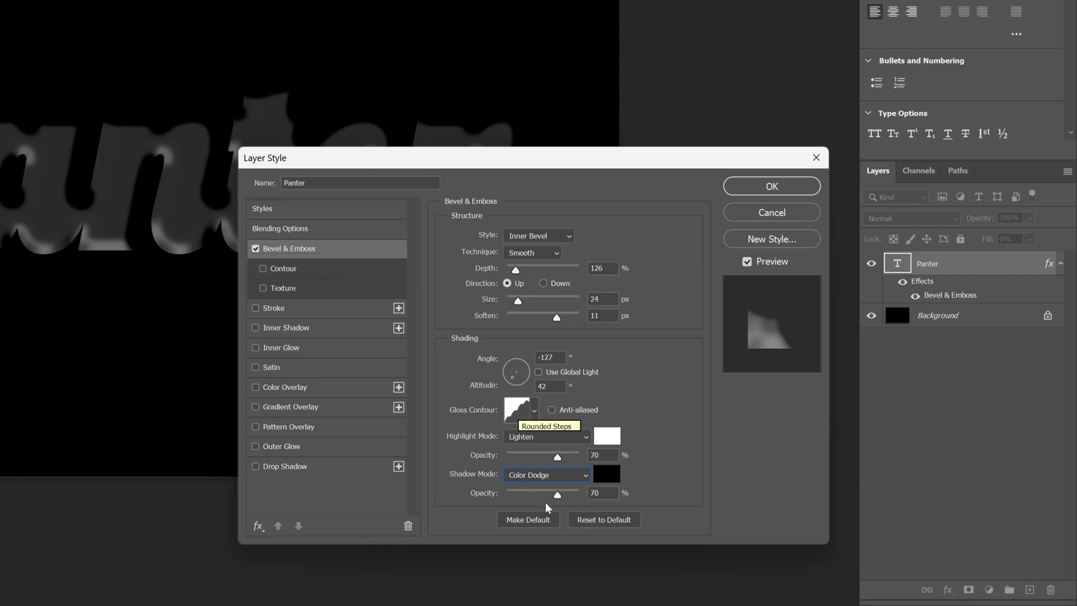
{"action": "left_click", "coordinate": [608, 474]}
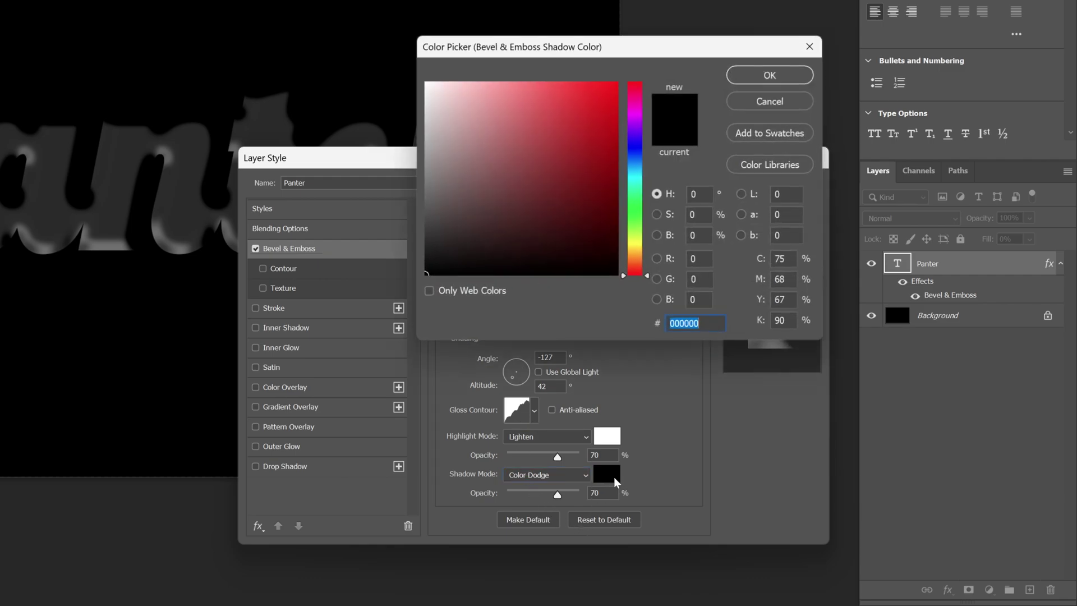
{"action": "left_click", "coordinate": [635, 174]}
{"action": "left_click", "coordinate": [570, 93]}
{"action": "left_click", "coordinate": [778, 75]}
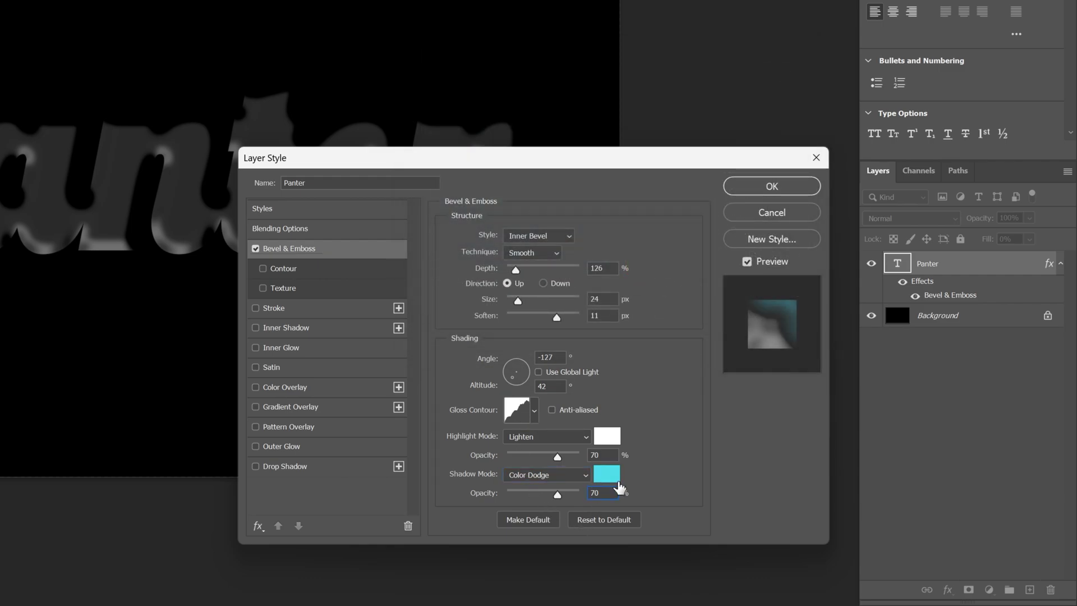
{"action": "key", "text": "Tab"}
{"action": "type", "text": "67"}
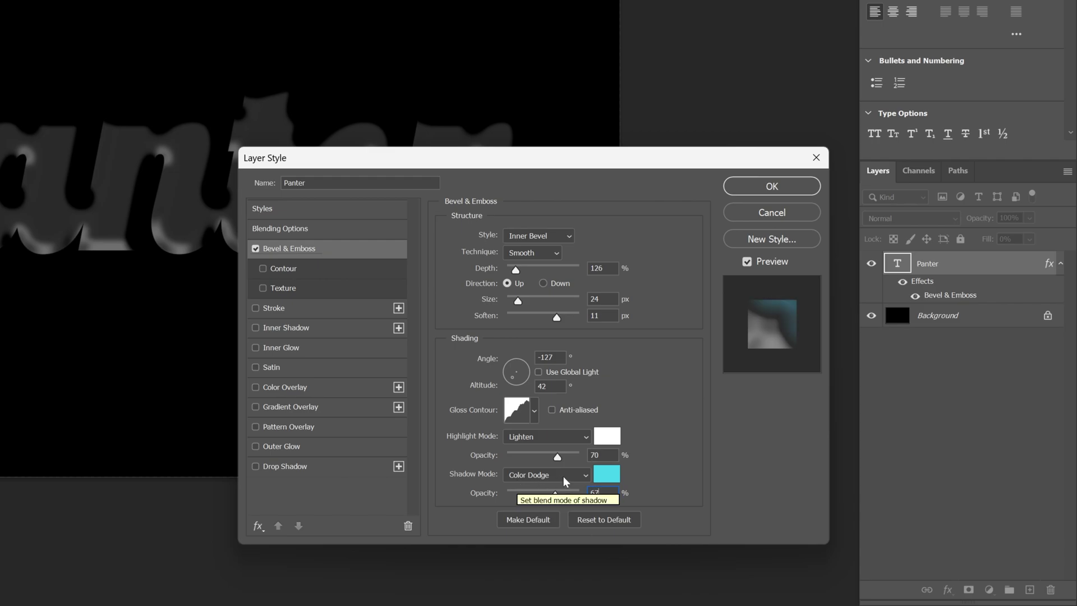
Set highlight opacity to 90% and enable the bevel Contour.
{"action": "key", "text": "shift+Tab"}
{"action": "key", "text": "shift+Tab"}
{"action": "key", "text": "shift+Tab"}
{"action": "type", "text": "9"}
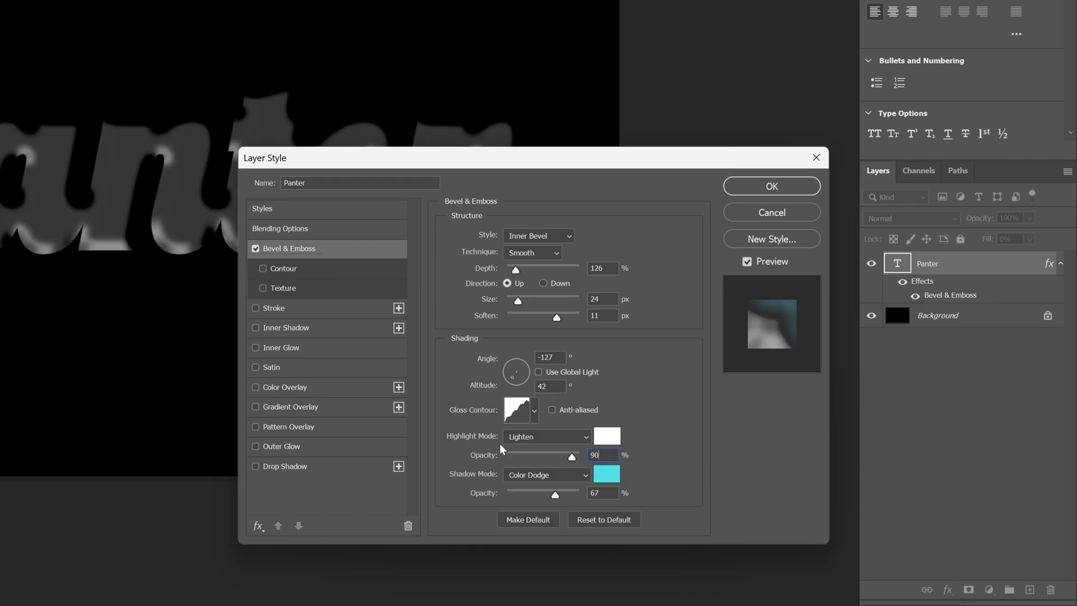
{"action": "left_click", "coordinate": [306, 272]}
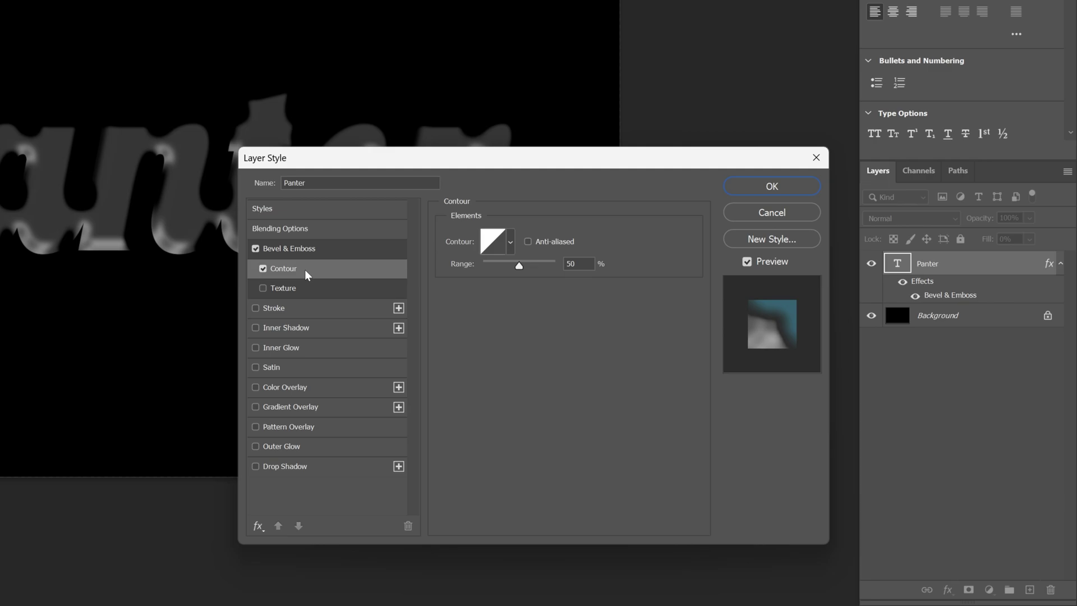
Apply a sharp peaked contour preset with Range at 100%.
{"action": "left_click", "coordinate": [510, 244]}
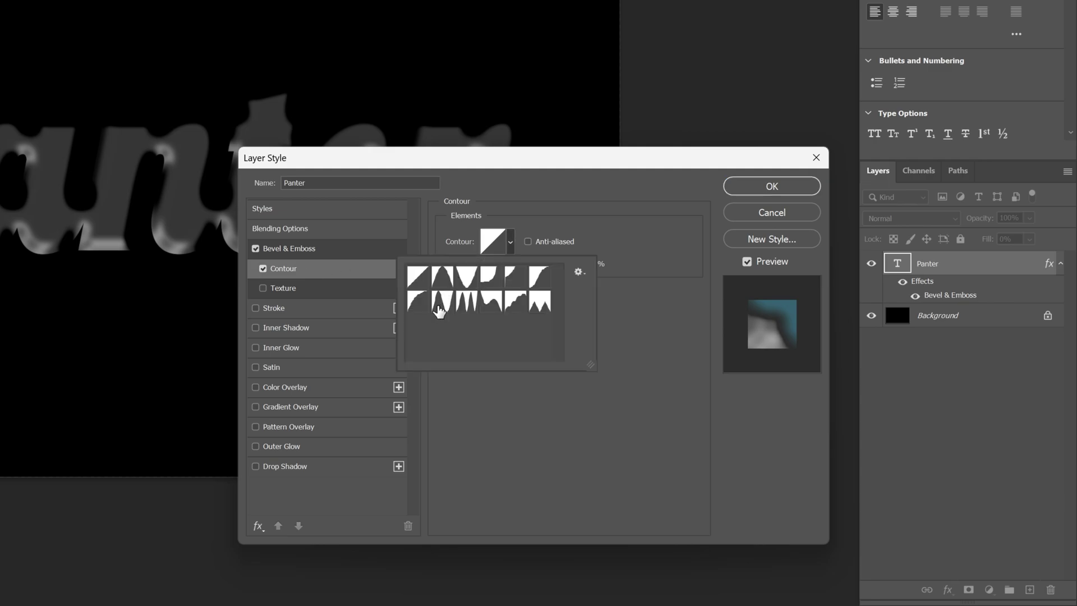
{"action": "left_click", "coordinate": [441, 303]}
{"action": "left_click", "coordinate": [505, 438]}
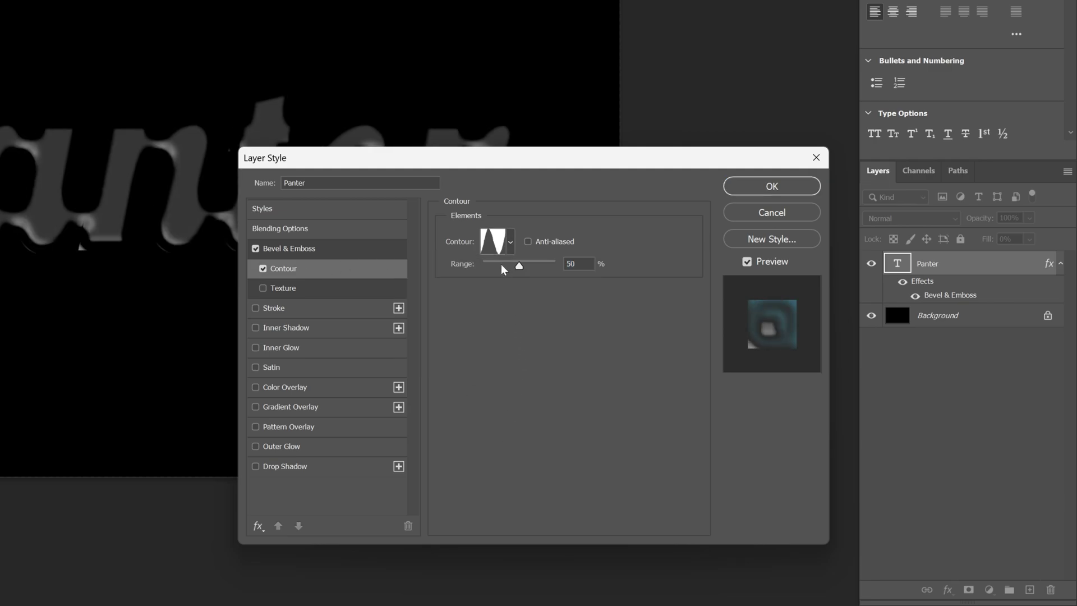
{"action": "left_click_drag", "start_coordinate": [536, 269], "coordinate": [580, 272]}
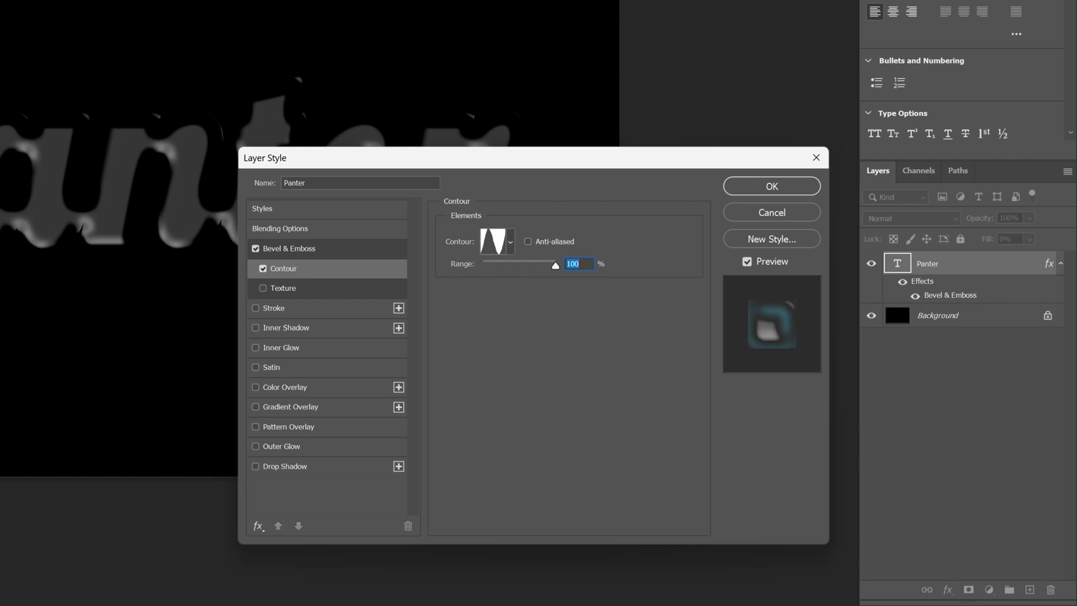
Add an 18 px black stroke positioned at the centre of the letter edges.
{"action": "left_click", "coordinate": [313, 312]}
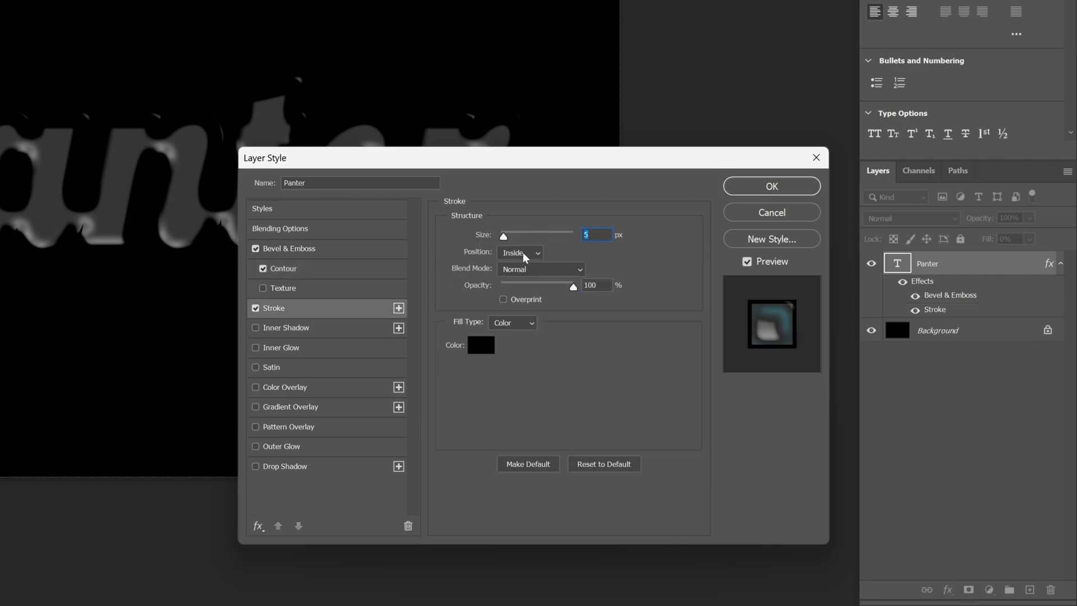
{"action": "double_click", "coordinate": [595, 234]}
{"action": "type", "text": "18"}
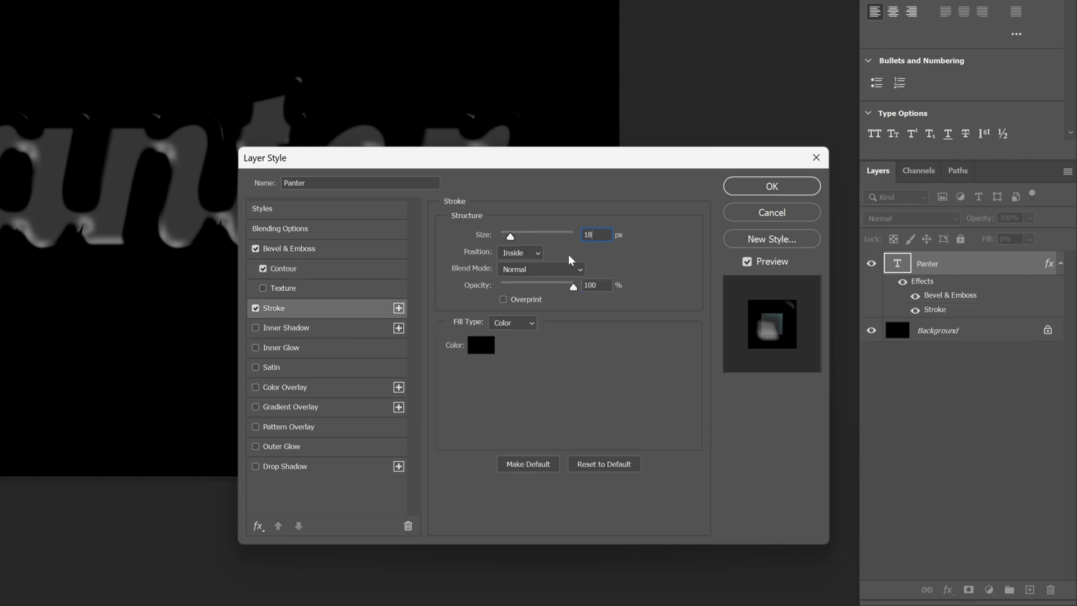
{"action": "left_click", "coordinate": [535, 253]}
{"action": "left_click", "coordinate": [523, 293]}
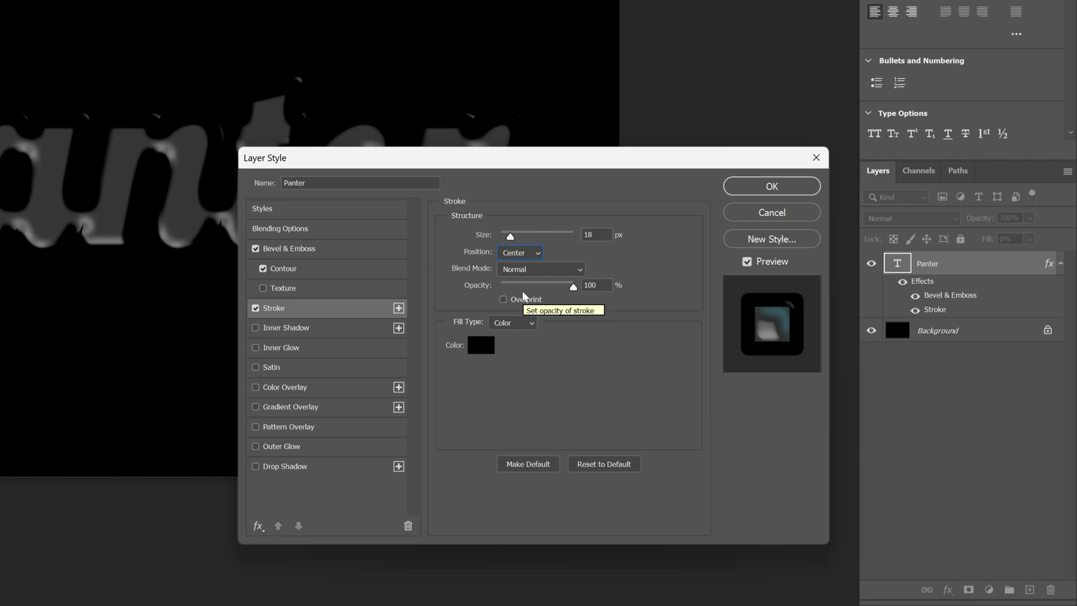
{"action": "left_click", "coordinate": [481, 345]}
{"action": "left_click", "coordinate": [770, 77]}
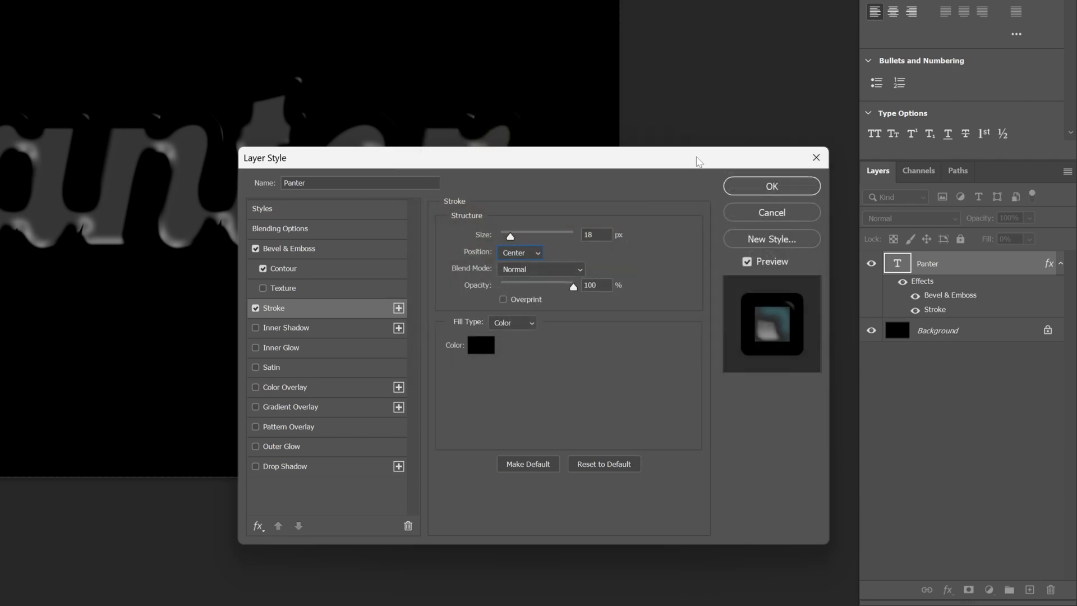
{"action": "left_click", "coordinate": [571, 287]}
{"action": "left_click", "coordinate": [308, 406]}
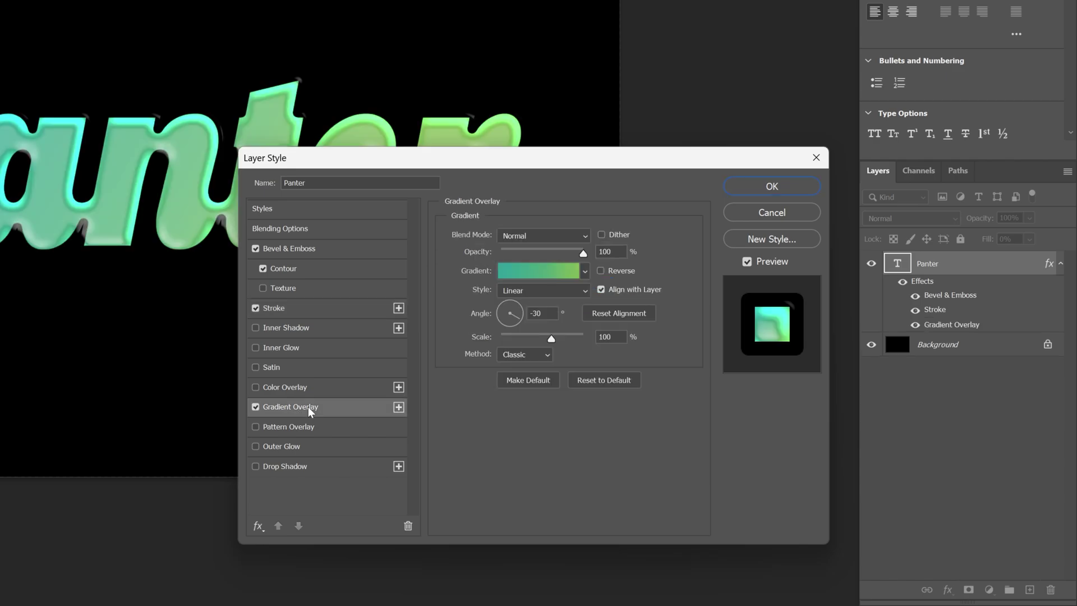
Set the Gradient Overlay to 28% opacity, -90° angle and 46% scale.
{"action": "left_click", "coordinate": [565, 251]}
{"action": "type", "text": "28"}
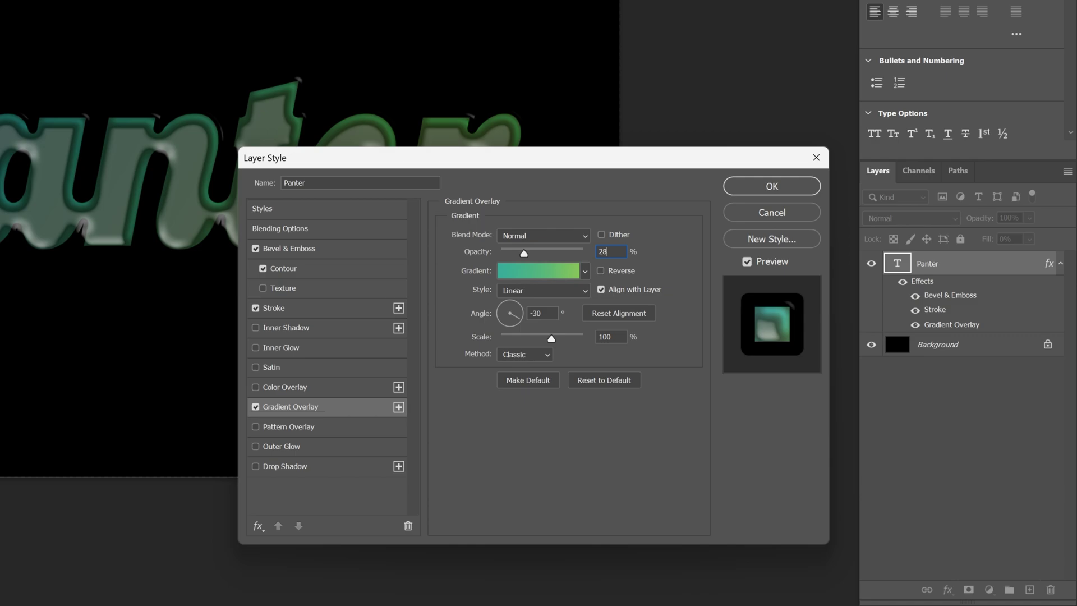
{"action": "key", "text": "Tab"}
{"action": "type", "text": "-90"}
{"action": "key", "text": "Tab"}
{"action": "type", "text": "46"}
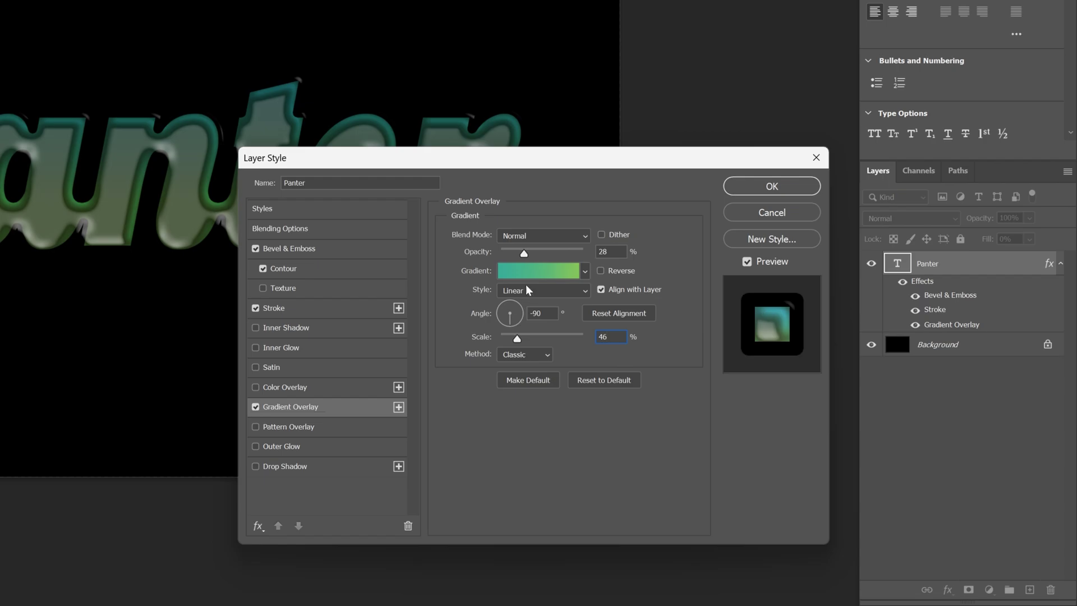
Edit the gradient to run from black (000000) to blue (5066e8).
{"action": "left_click", "coordinate": [512, 271]}
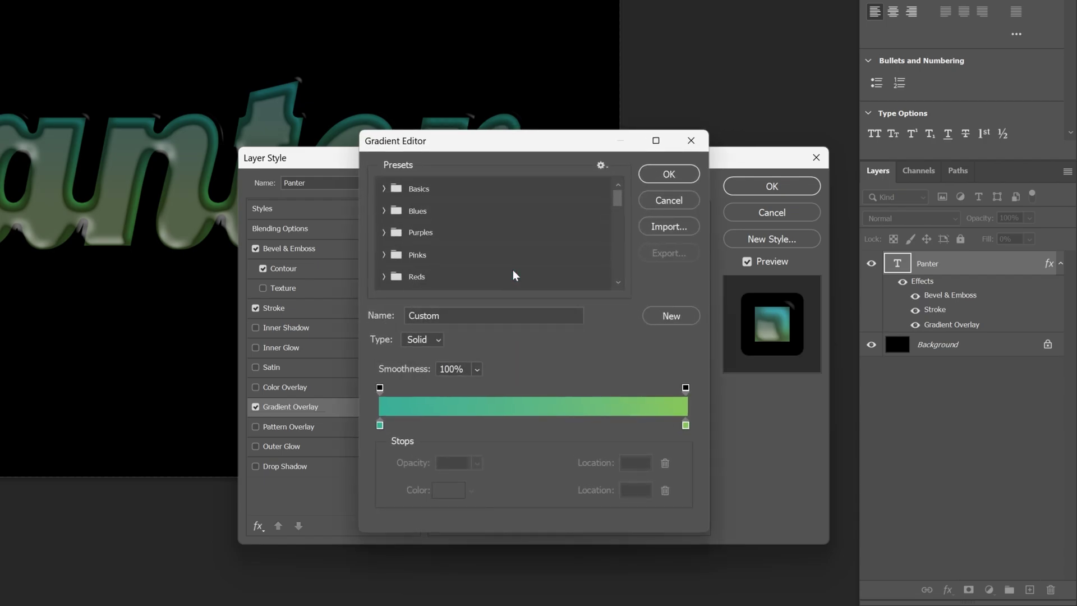
{"action": "left_click", "coordinate": [380, 425]}
{"action": "double_click", "coordinate": [382, 426]}
{"action": "left_click_drag", "start_coordinate": [498, 255], "coordinate": [407, 287]}
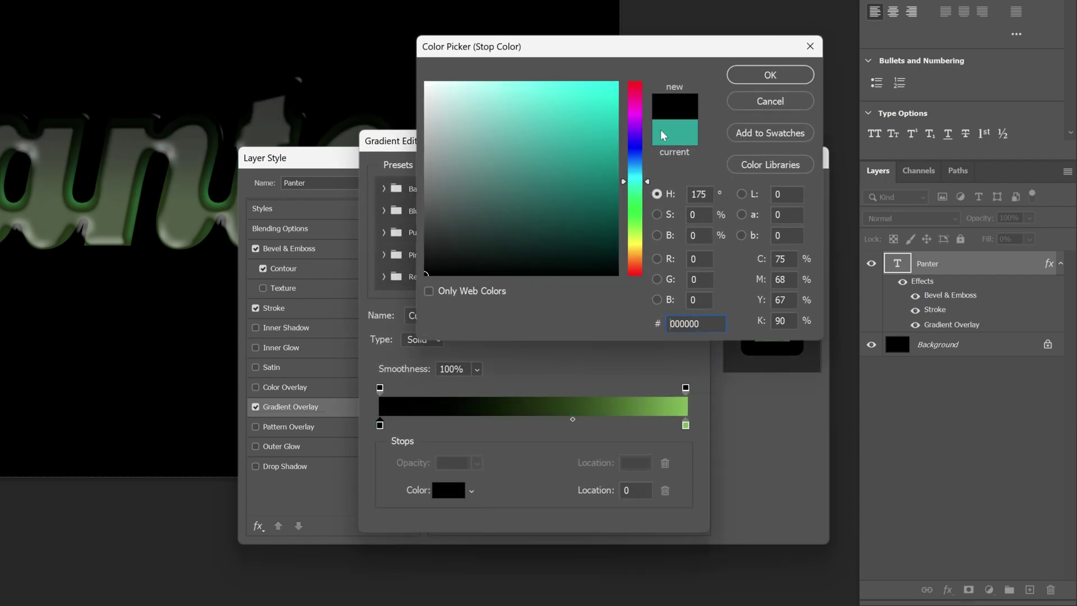
{"action": "left_click", "coordinate": [747, 76]}
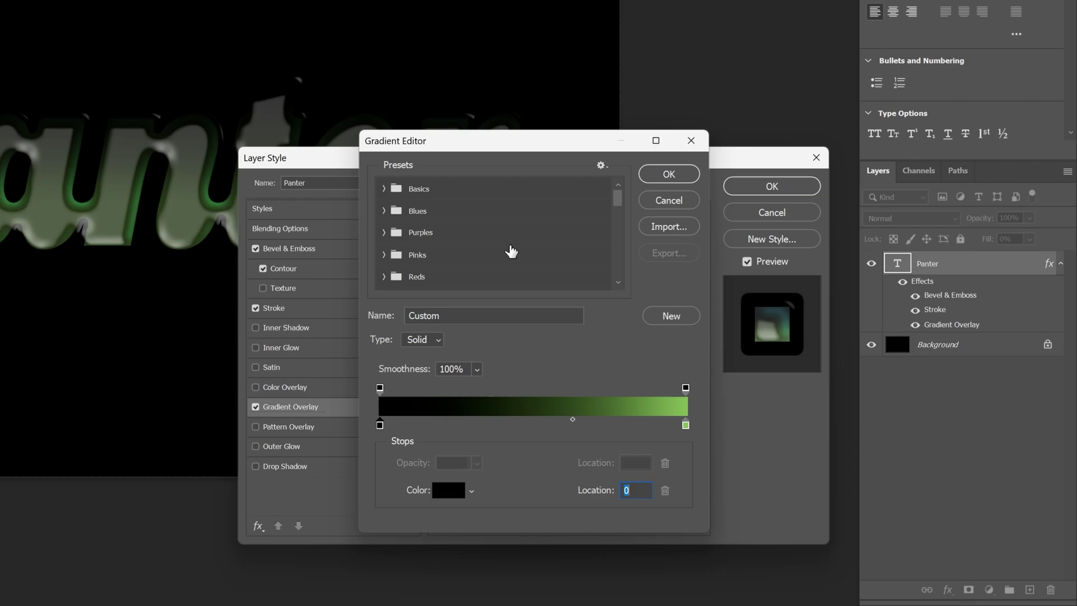
{"action": "double_click", "coordinate": [685, 425]}
{"action": "left_click", "coordinate": [635, 152]}
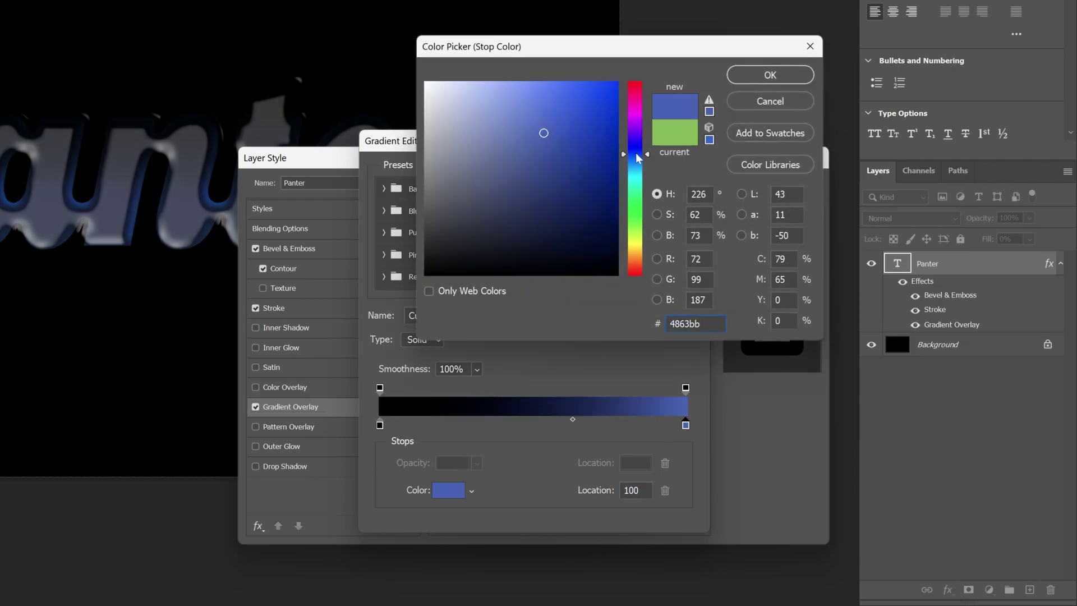
{"action": "left_click", "coordinate": [553, 99]}
{"action": "left_click", "coordinate": [589, 112]}
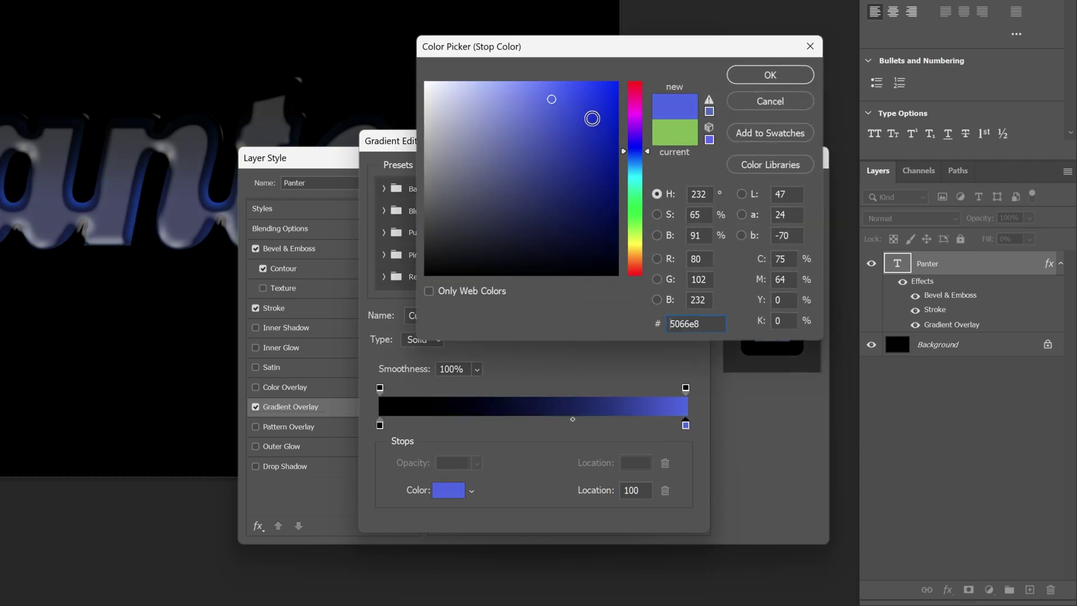
{"action": "left_click", "coordinate": [770, 75]}
{"action": "left_click", "coordinate": [670, 174]}
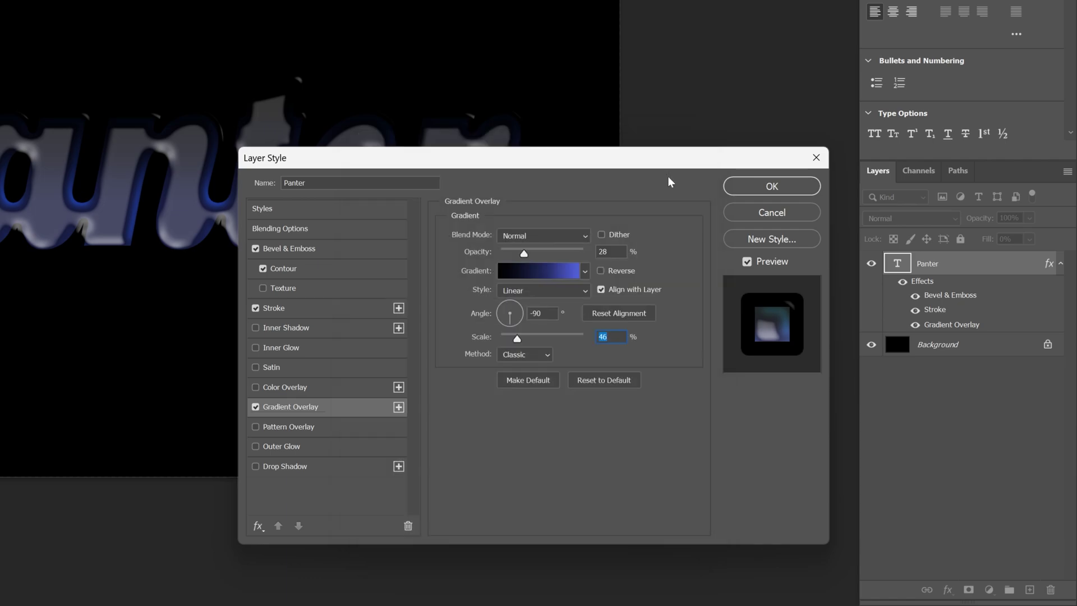
Apply the style, duplicate Panter, and delete the Gradient Overlay from Panter copy.
{"action": "left_click", "coordinate": [763, 187]}
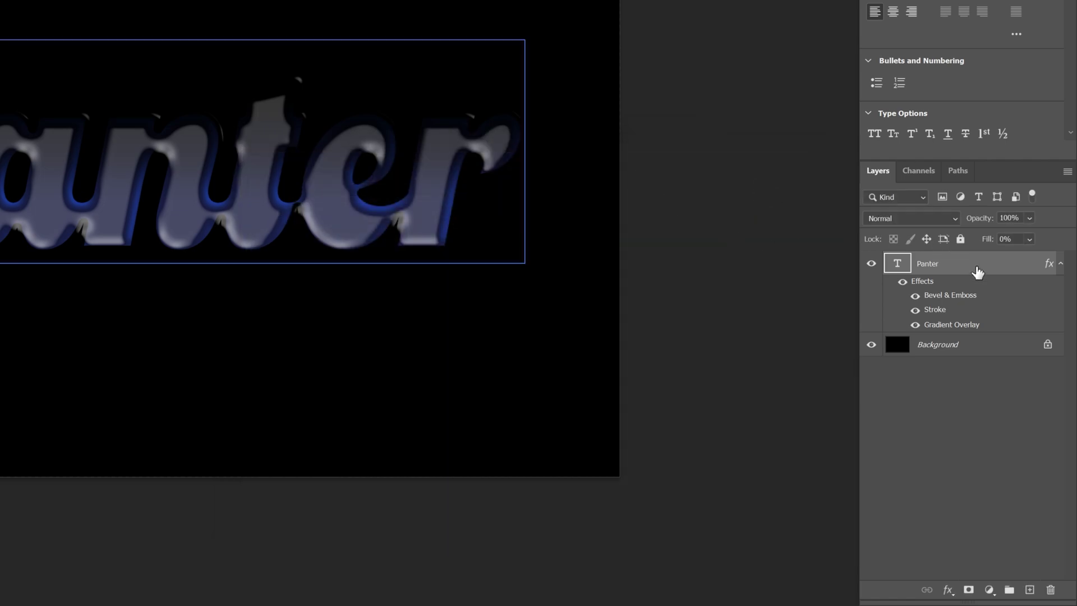
{"action": "key", "text": "ctrl+j"}
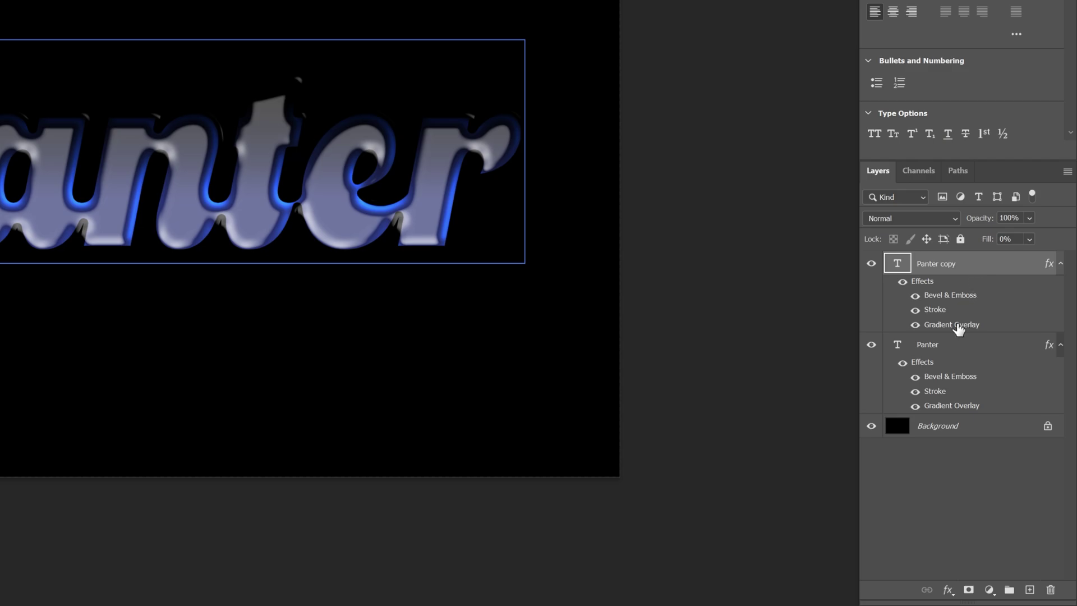
{"action": "left_click_drag", "start_coordinate": [958, 328], "coordinate": [1050, 589]}
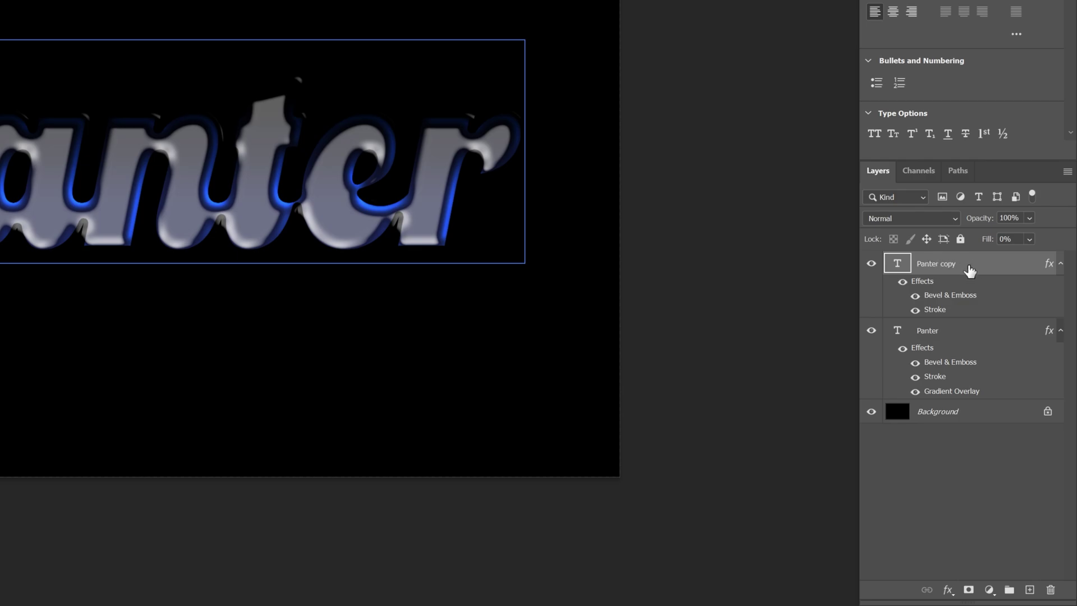
{"action": "double_click", "coordinate": [1007, 269]}
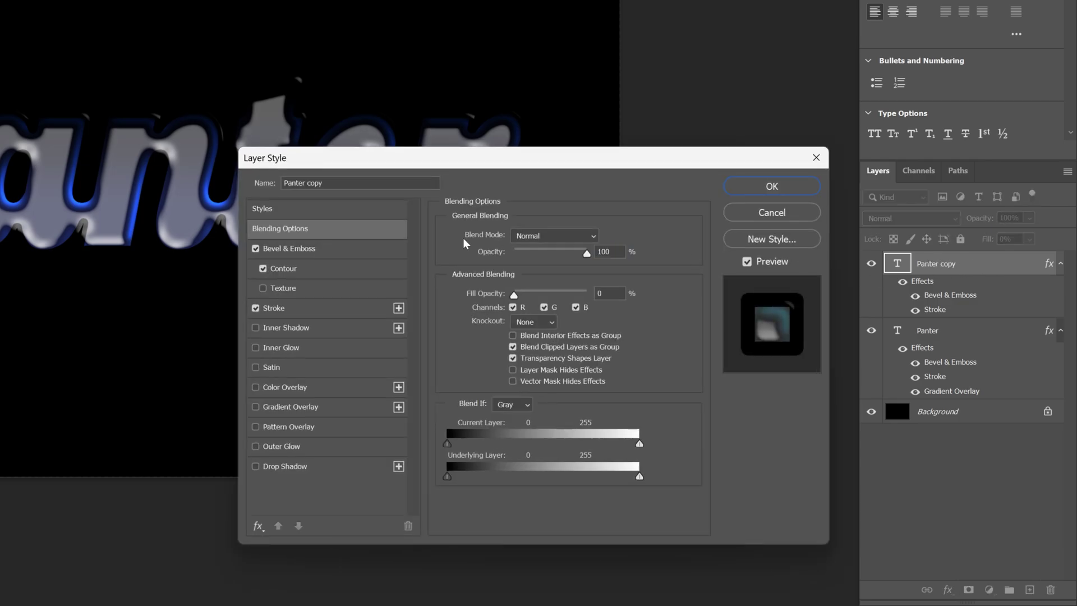
Set Panter copy's bevel to Depth 428%, Size 18 px, Soften 5 px, Angle and Altitude 32°.
{"action": "left_click", "coordinate": [305, 248]}
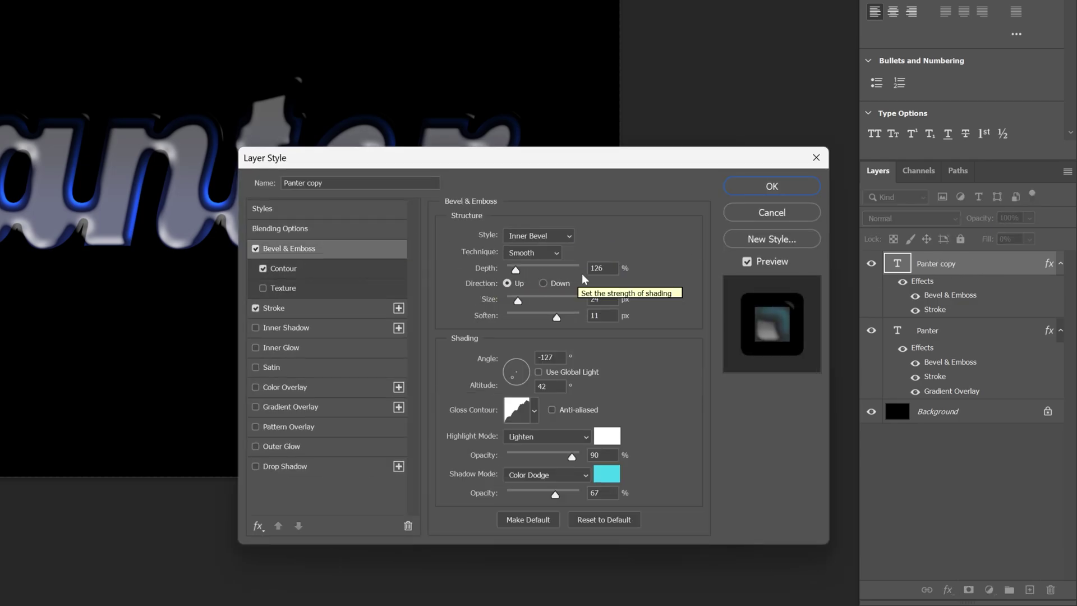
{"action": "double_click", "coordinate": [601, 268]}
{"action": "type", "text": "428"}
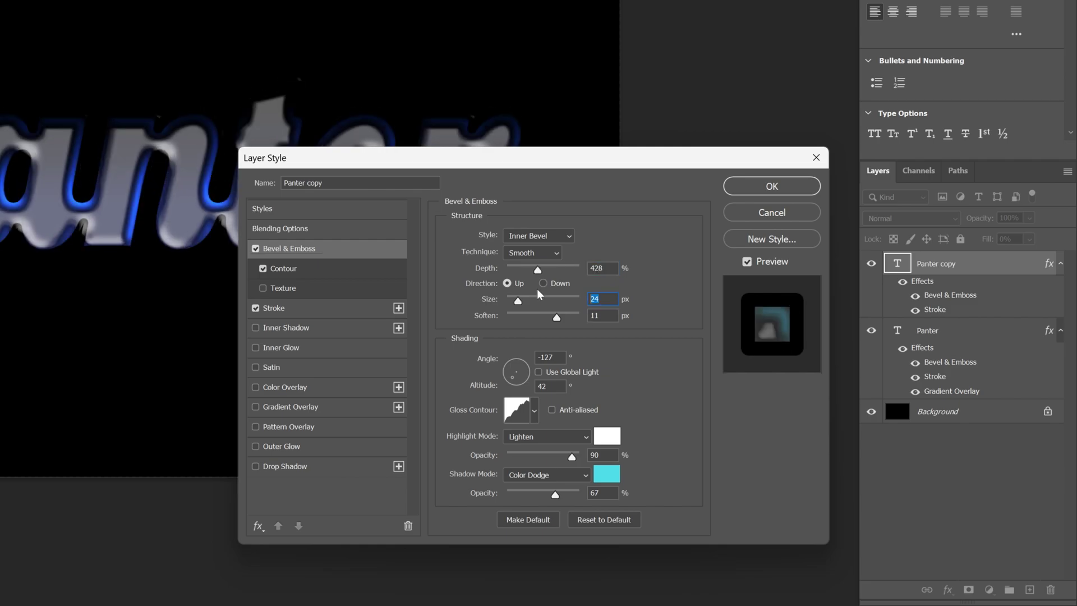
{"action": "type", "text": "18"}
{"action": "key", "text": "Tab"}
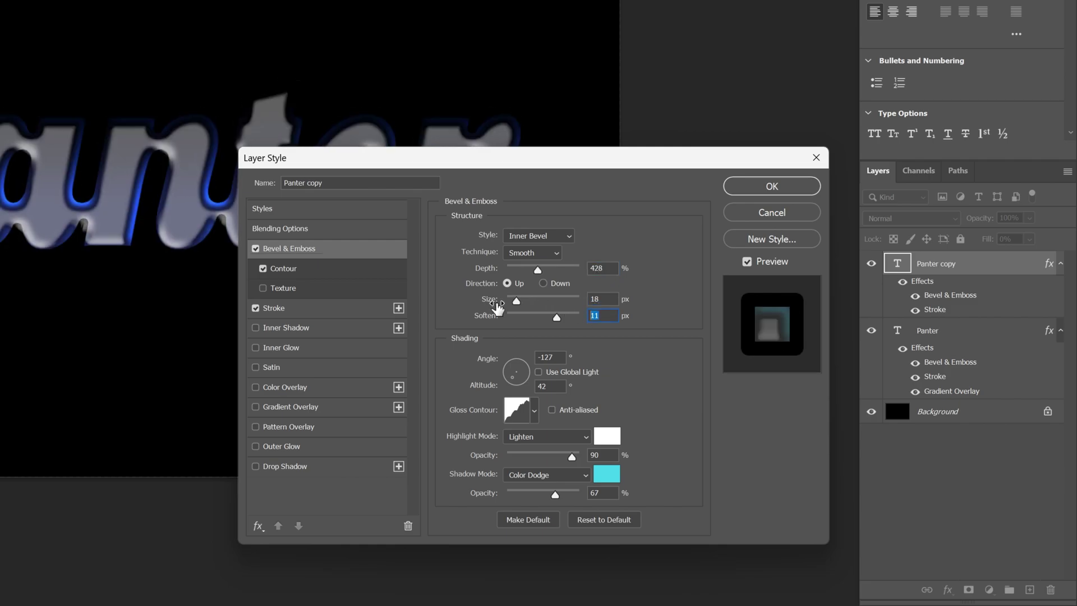
{"action": "type", "text": "5"}
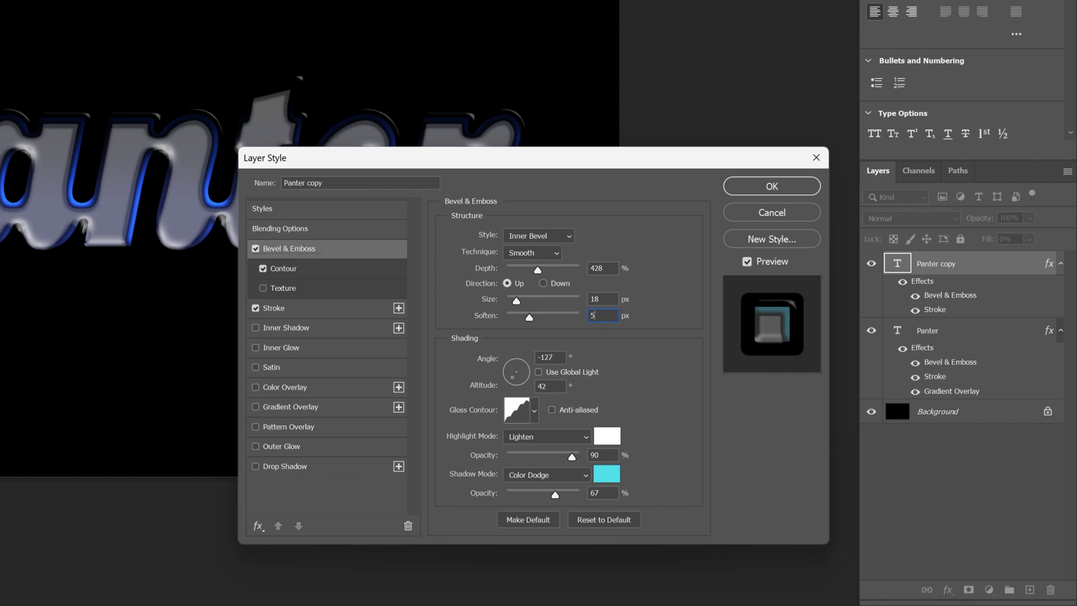
{"action": "key", "text": "Tab"}
{"action": "type", "text": "32"}
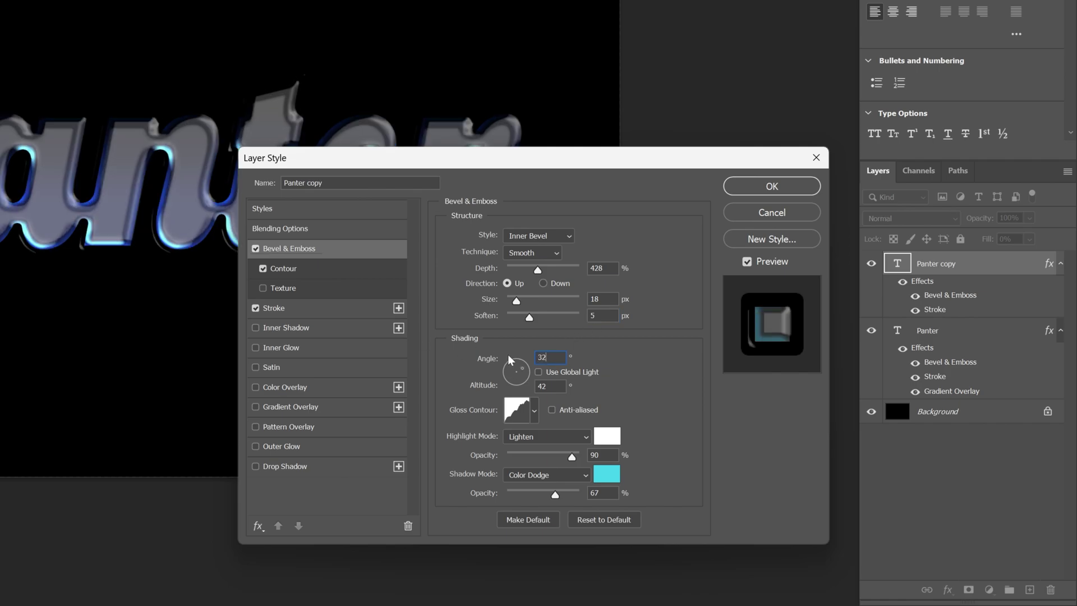
{"action": "key", "text": "Tab"}
{"action": "type", "text": "32"}
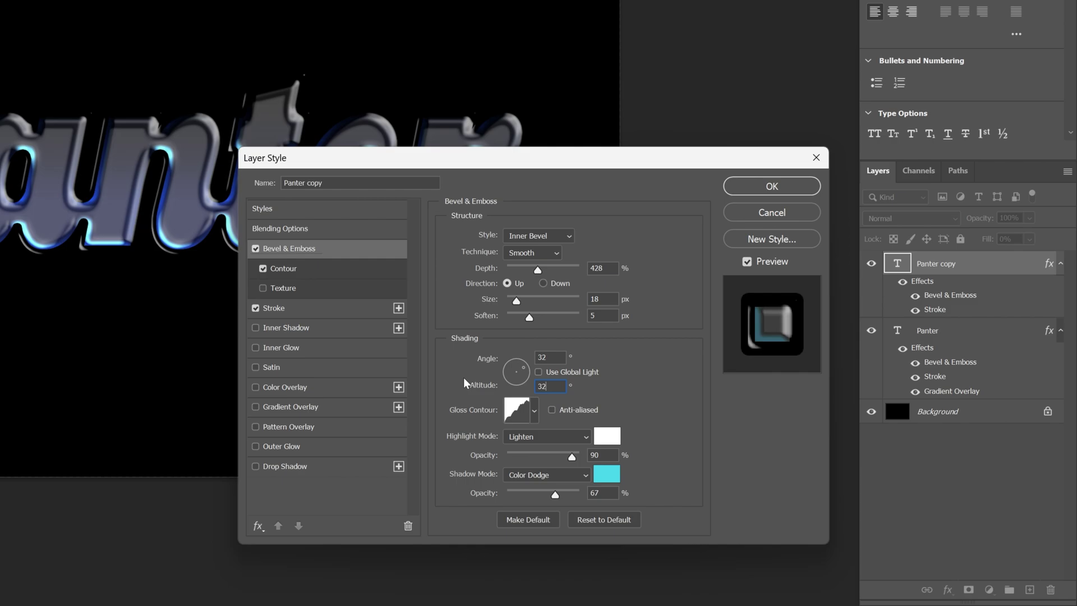
Choose a new gloss contour and switch the highlight mode to Difference.
{"action": "left_click", "coordinate": [536, 409]}
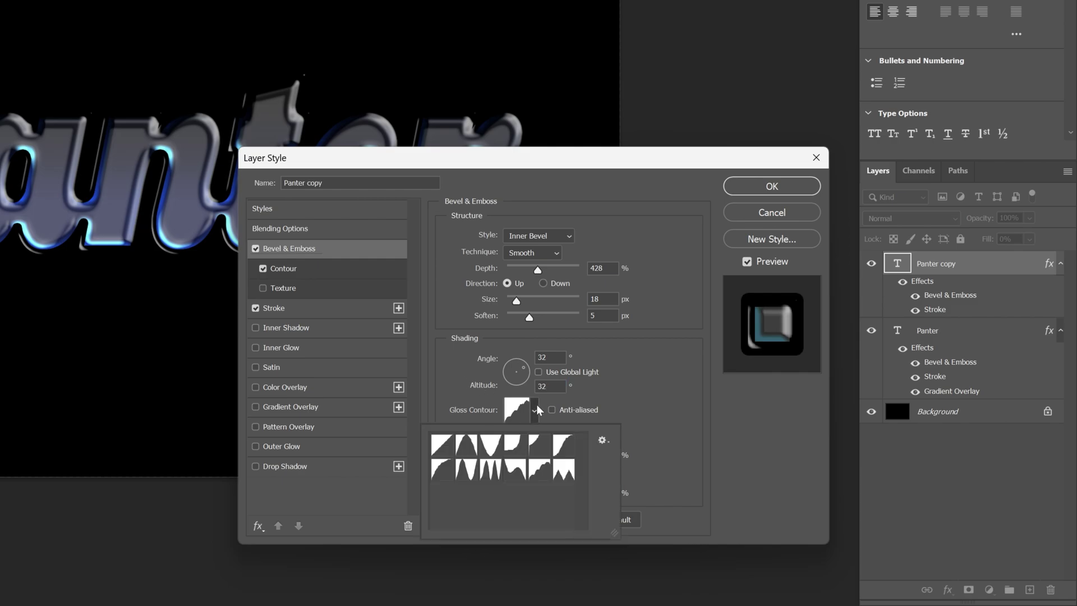
{"action": "left_click", "coordinate": [565, 453]}
{"action": "left_click", "coordinate": [648, 398]}
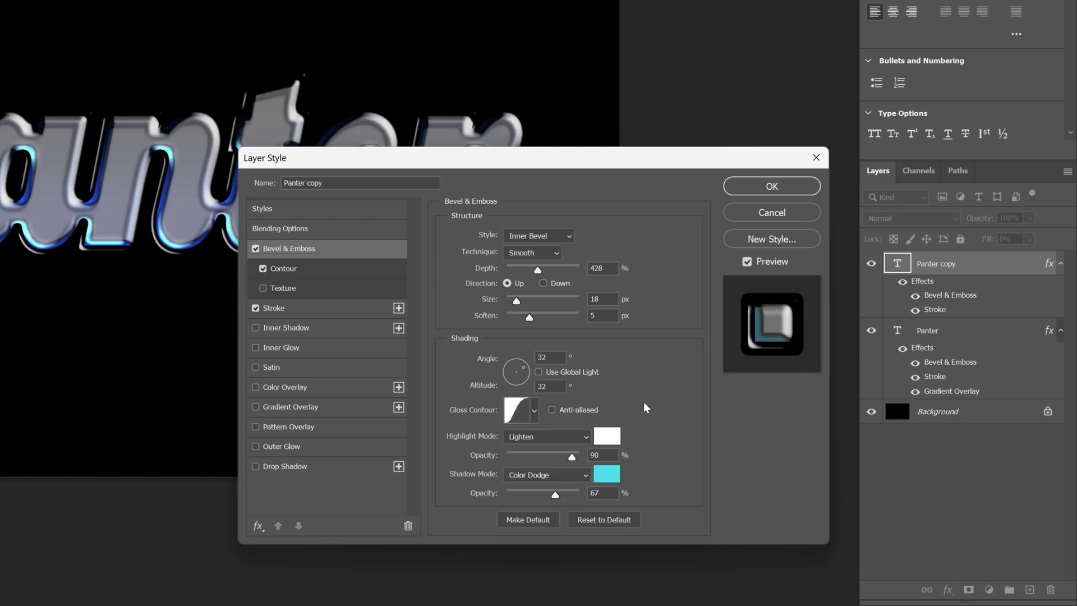
{"action": "left_click", "coordinate": [543, 435]}
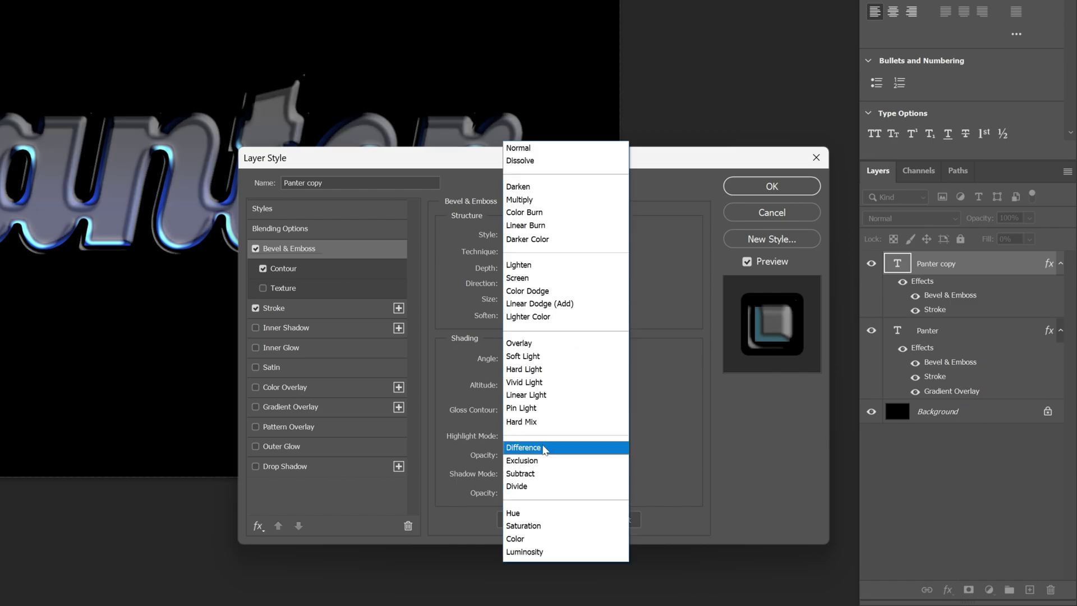
{"action": "left_click", "coordinate": [543, 448]}
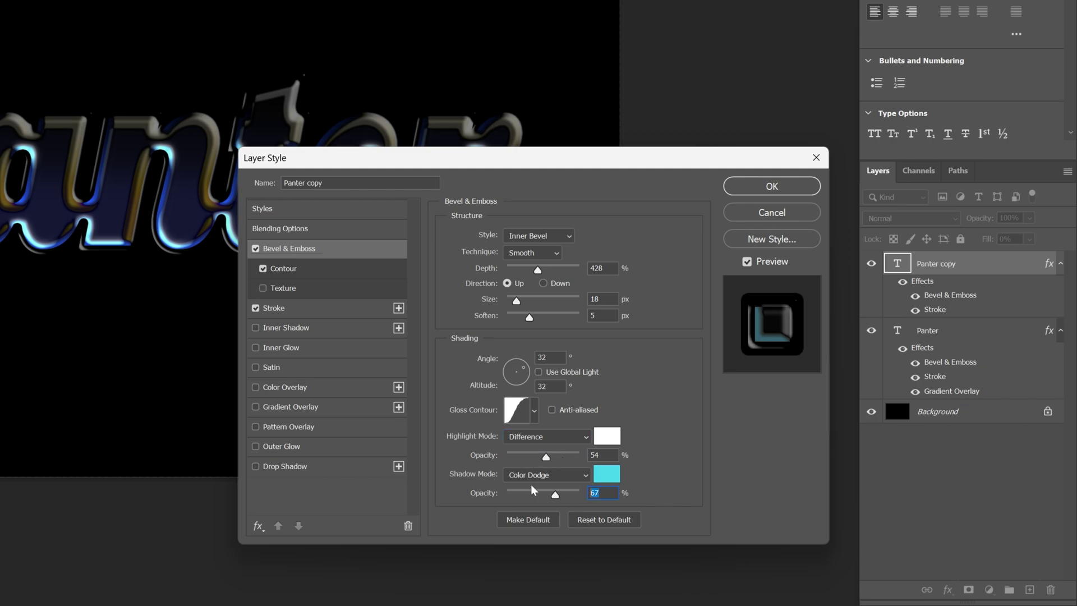
{"action": "type", "text": "23"}
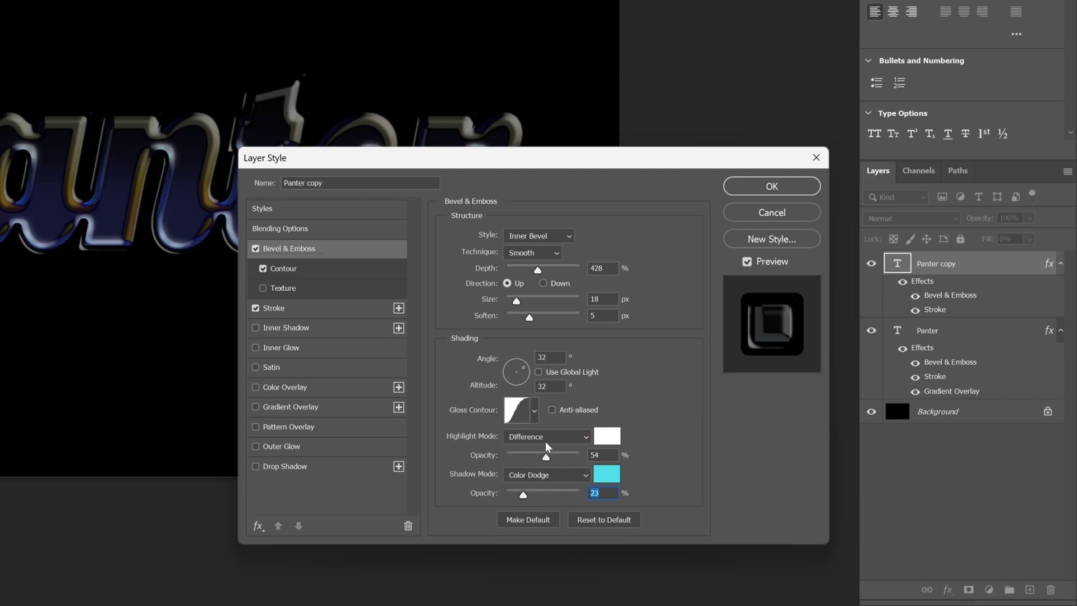
Thin the stroke to 2 px and apply the style changes.
{"action": "left_click", "coordinate": [286, 270]}
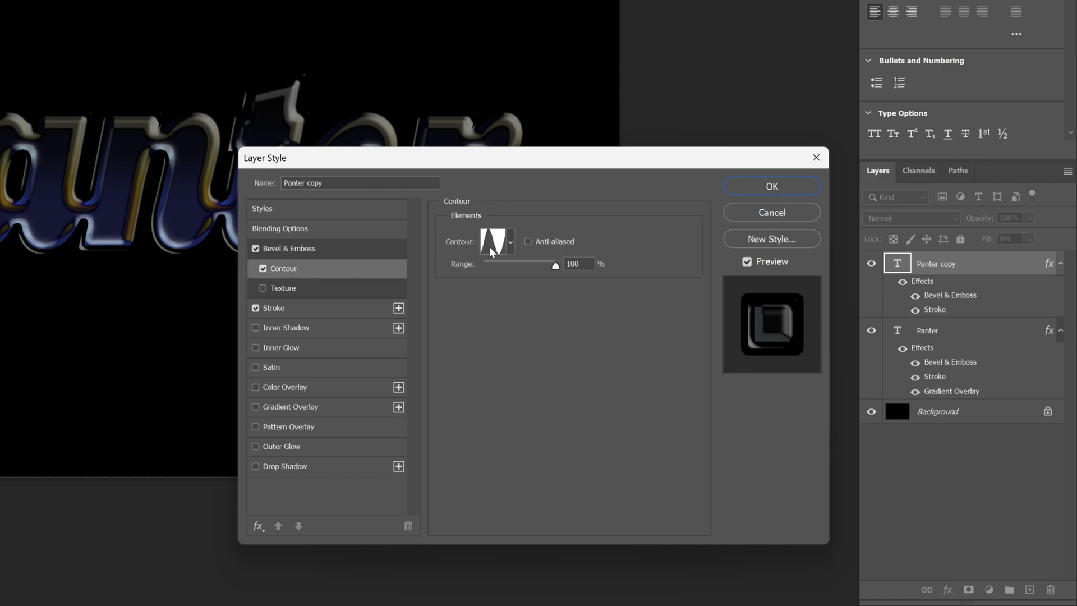
{"action": "left_click", "coordinate": [297, 310]}
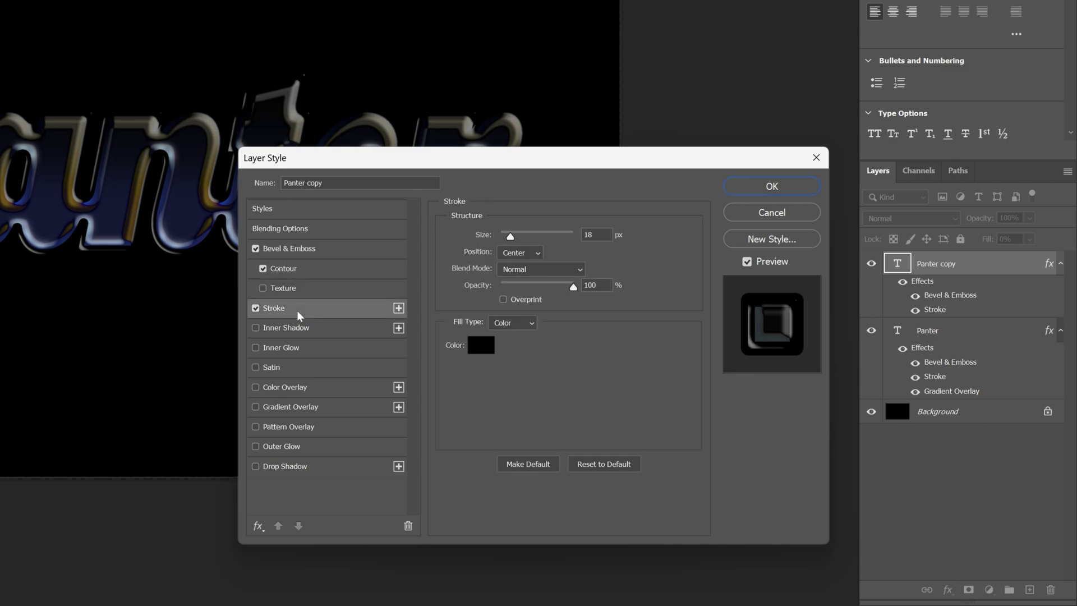
{"action": "left_click_drag", "start_coordinate": [511, 236], "coordinate": [503, 236]}
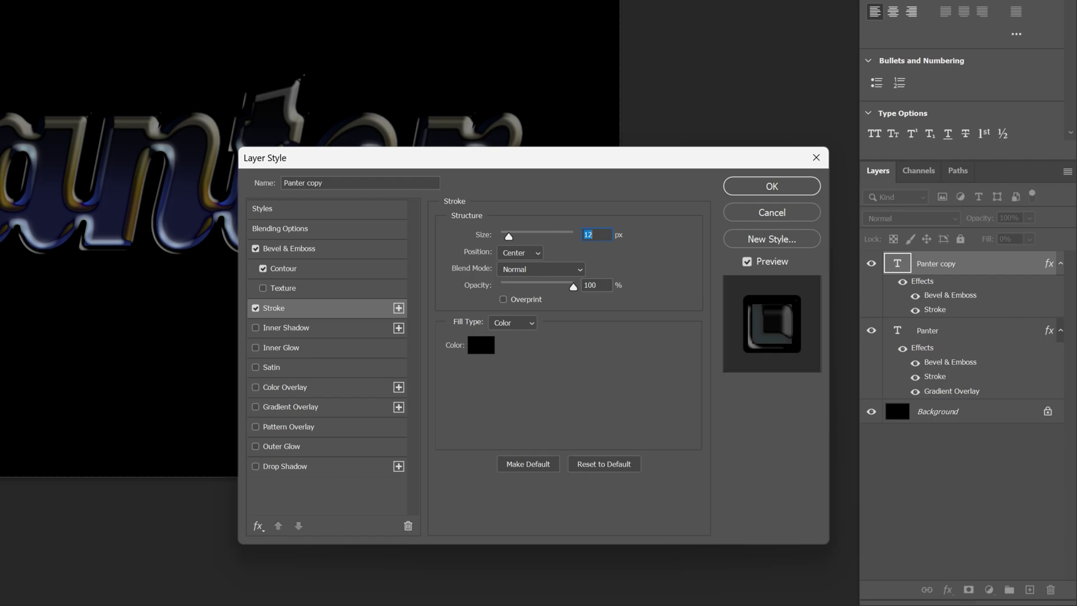
{"action": "left_click_drag", "start_coordinate": [576, 157], "coordinate": [590, 162]}
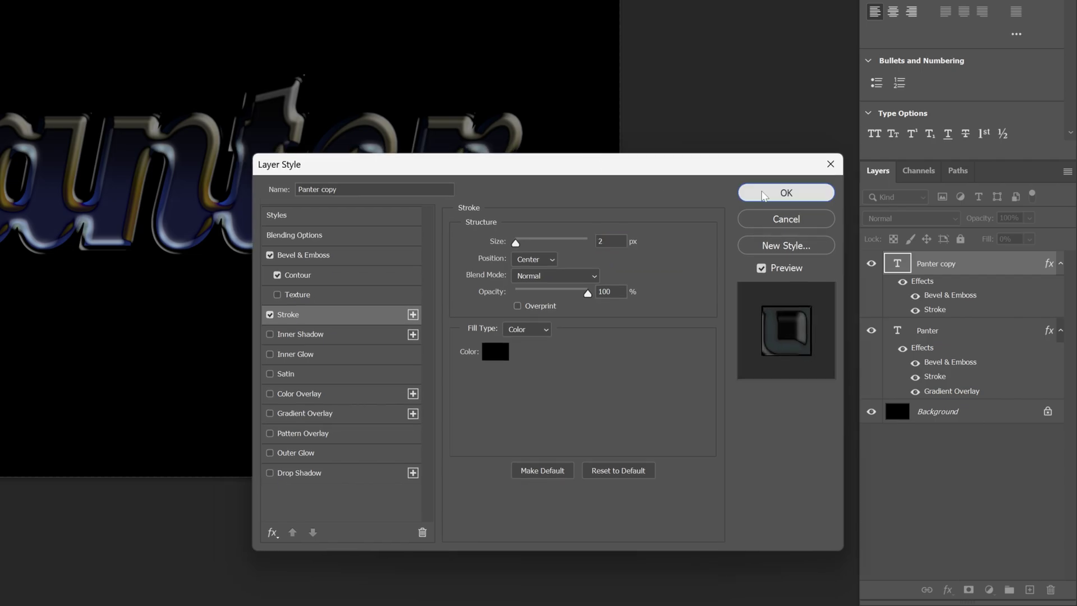
{"action": "left_click", "coordinate": [740, 192]}
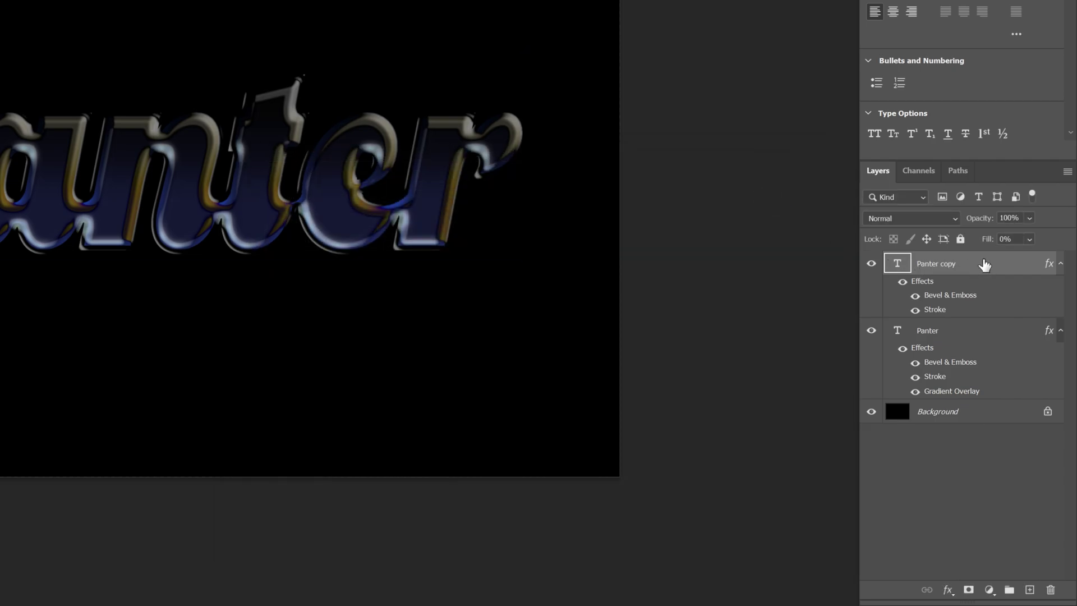
Duplicate into Panter copy 2 and set its bevel to Depth 1000, Size 21, Angle -130°, Altitude 58°.
{"action": "key", "text": "ctrl+j"}
{"action": "left_click_drag", "start_coordinate": [940, 310], "coordinate": [1050, 589]}
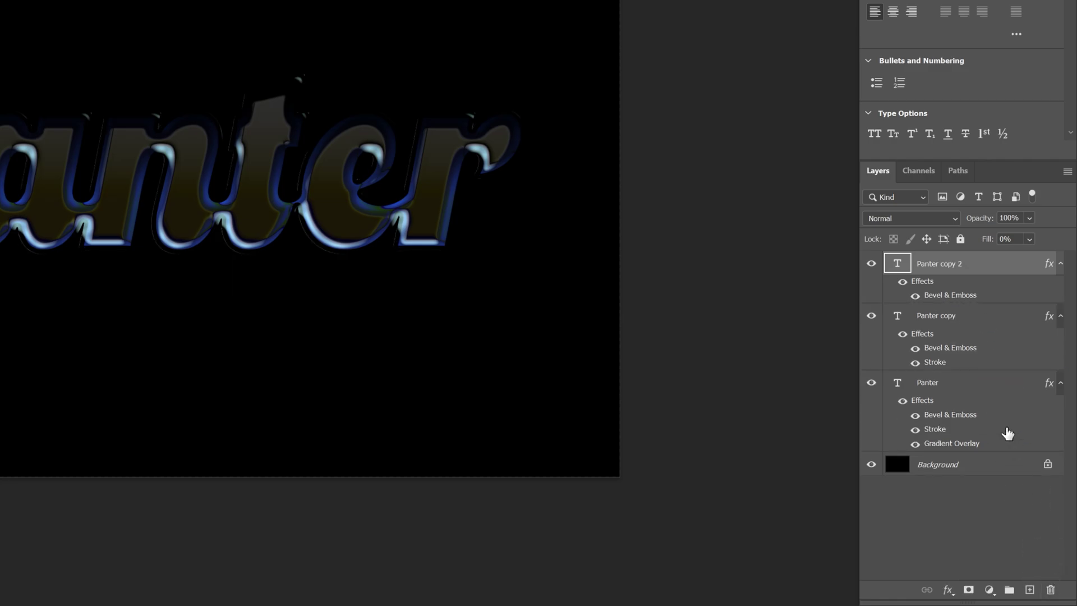
{"action": "double_click", "coordinate": [960, 301]}
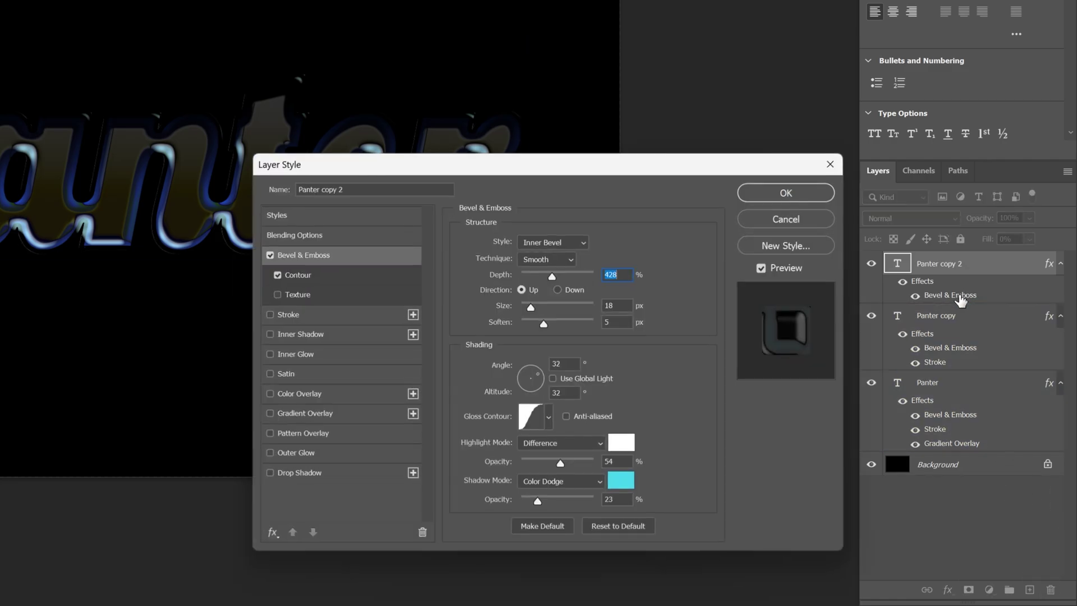
{"action": "left_click_drag", "start_coordinate": [551, 276], "coordinate": [604, 277]}
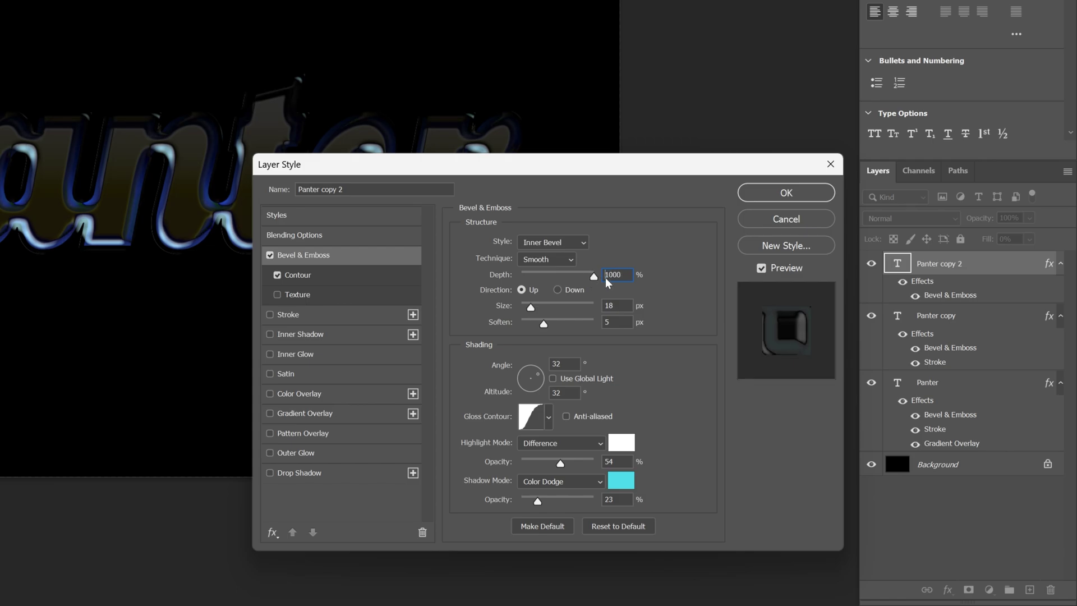
{"action": "double_click", "coordinate": [614, 305]}
{"action": "type", "text": "21"}
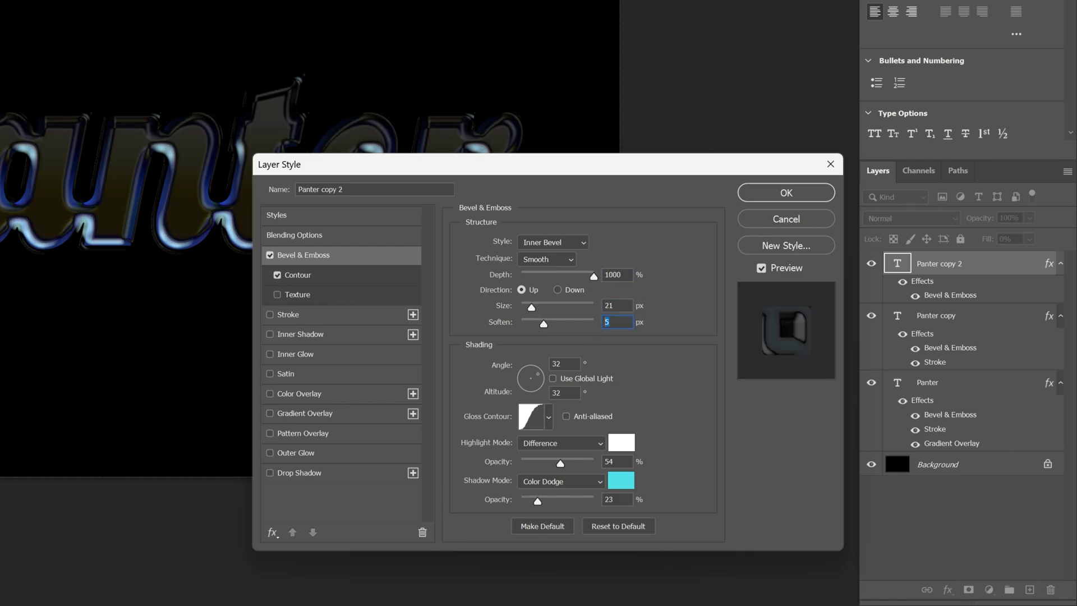
{"action": "key", "text": "Tab"}
{"action": "type", "text": "-130"}
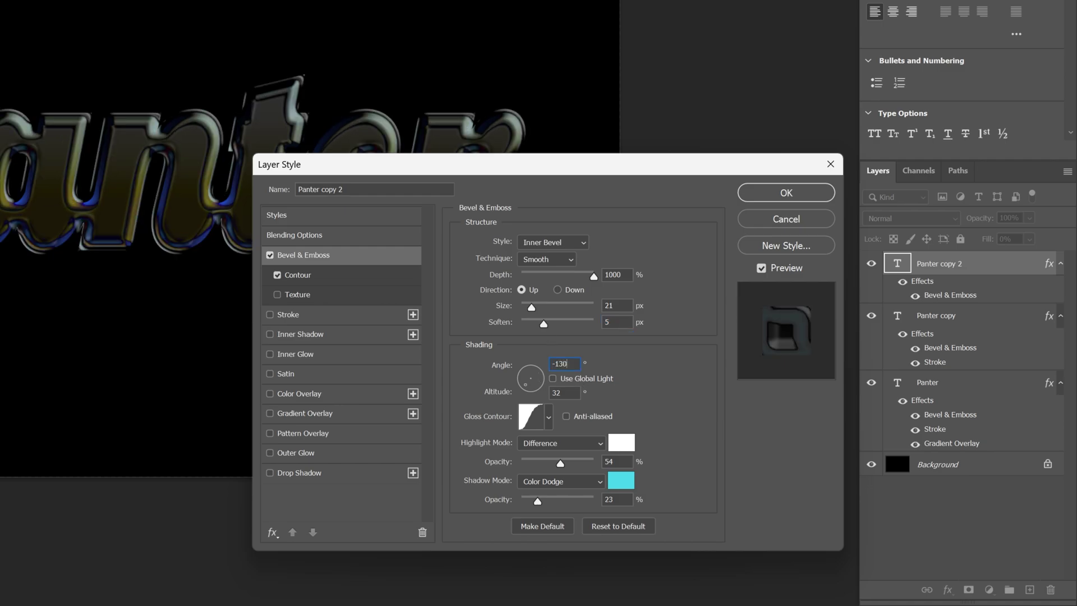
{"action": "type", "text": "58"}
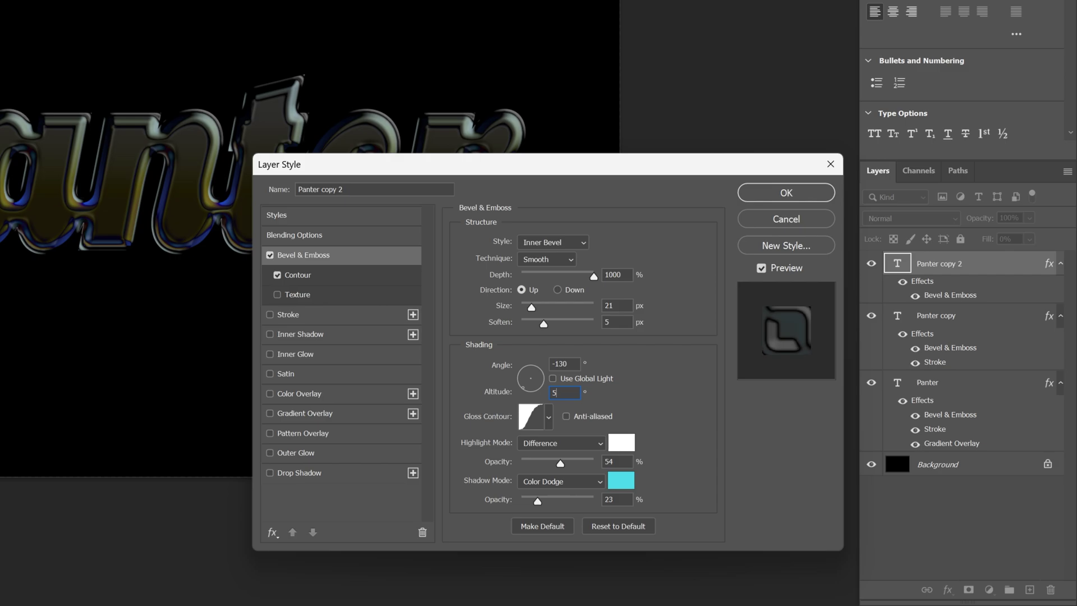
Apply a jagged gloss contour and set highlights to Screen at 0% opacity.
{"action": "left_click", "coordinate": [549, 417]}
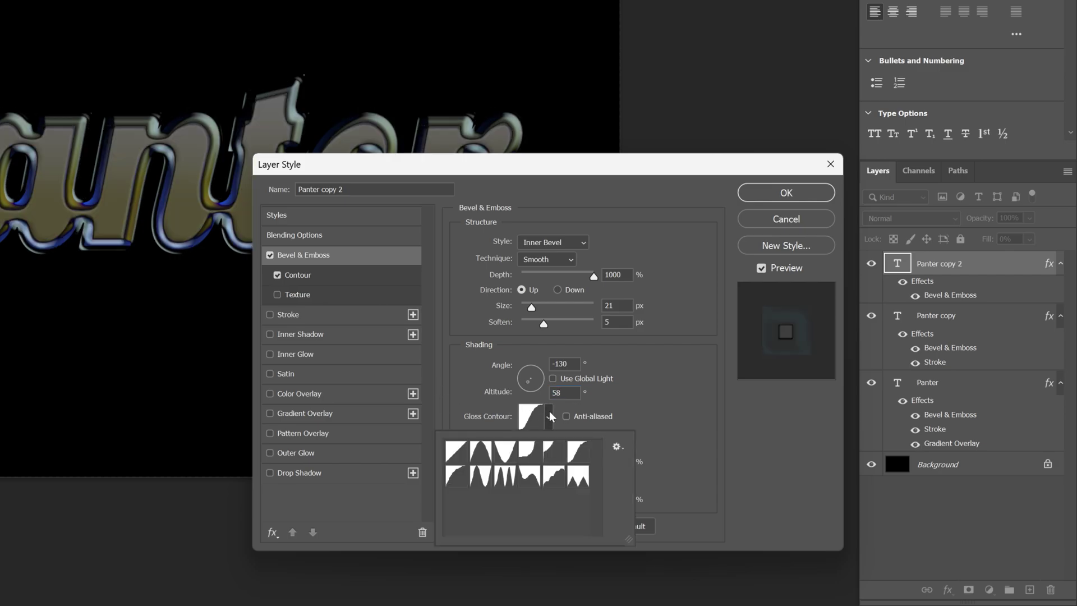
{"action": "left_click", "coordinate": [554, 476]}
{"action": "left_click", "coordinate": [619, 430]}
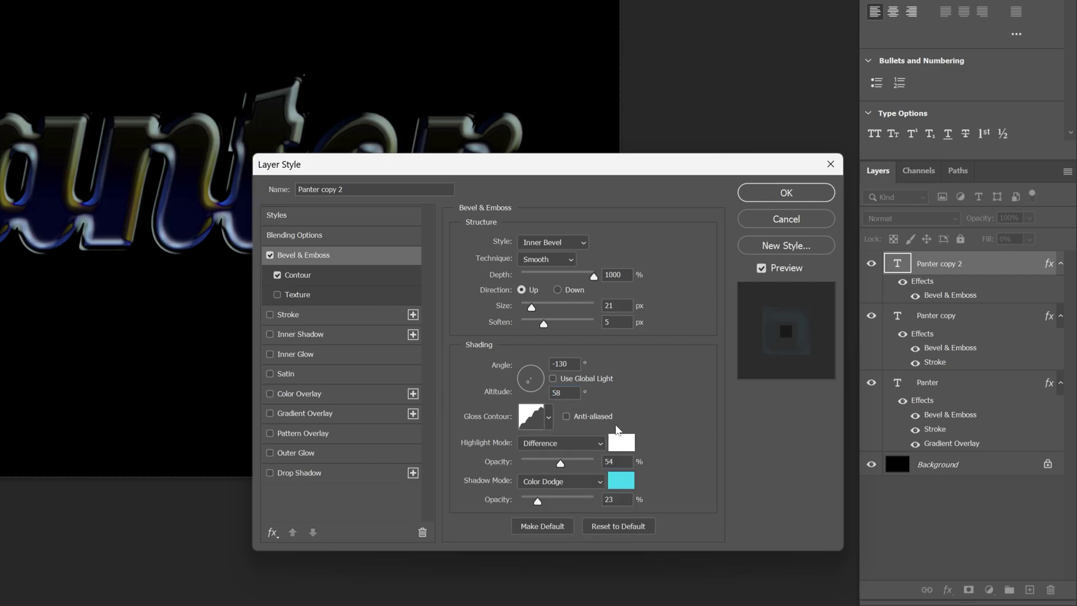
{"action": "left_click", "coordinate": [585, 443]}
{"action": "left_click", "coordinate": [569, 272]}
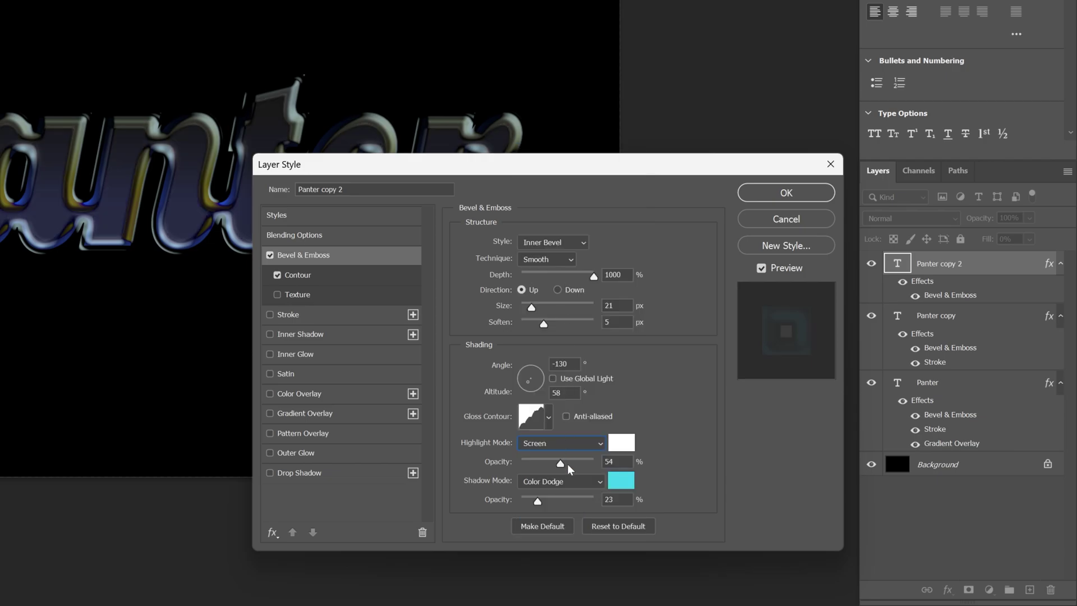
{"action": "left_click_drag", "start_coordinate": [560, 464], "coordinate": [486, 463]}
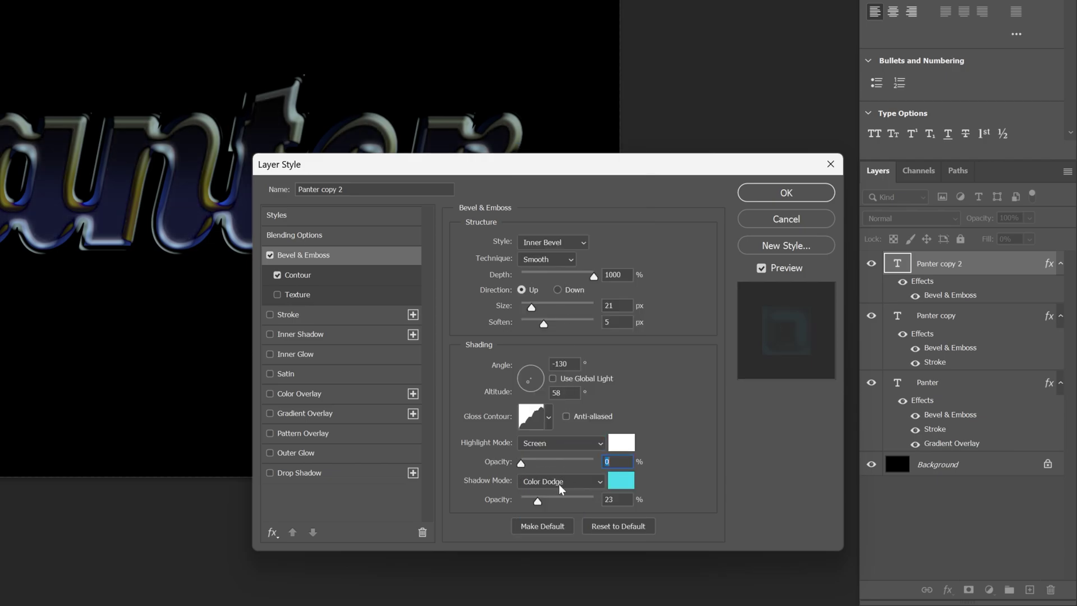
Set the bevel shadow colour to #f145f7 at 73% opacity and apply.
{"action": "left_click", "coordinate": [625, 482]}
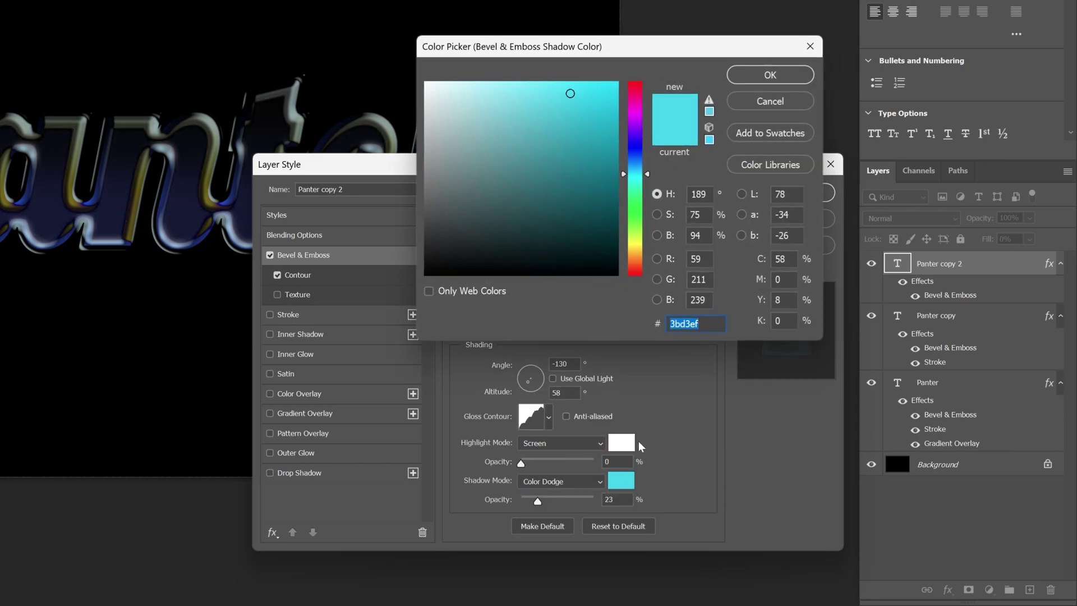
{"action": "type", "text": "f145f7"}
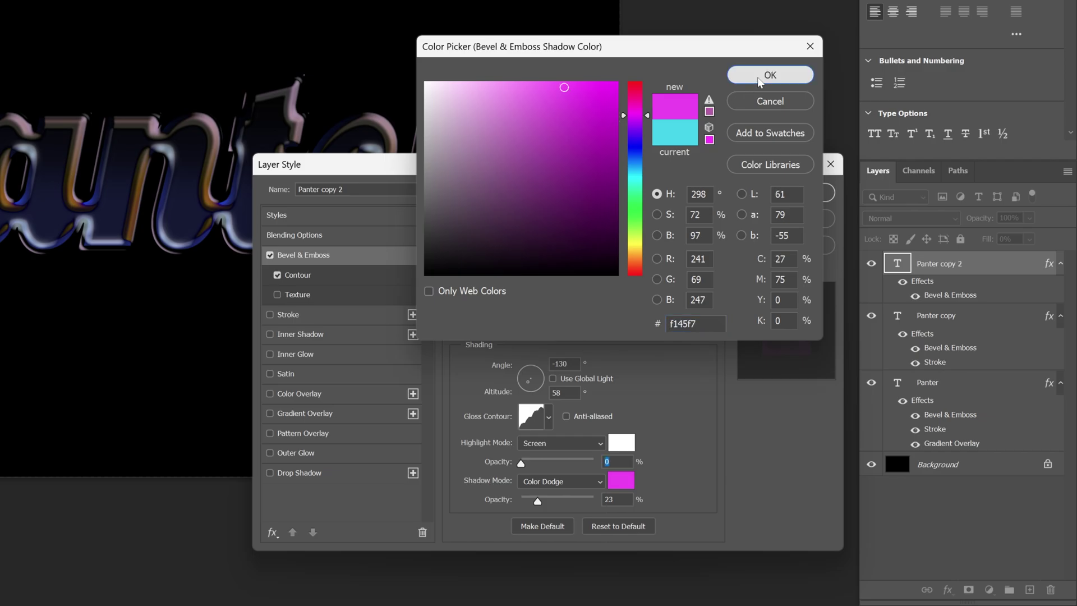
{"action": "left_click", "coordinate": [770, 75]}
{"action": "type", "text": "73"}
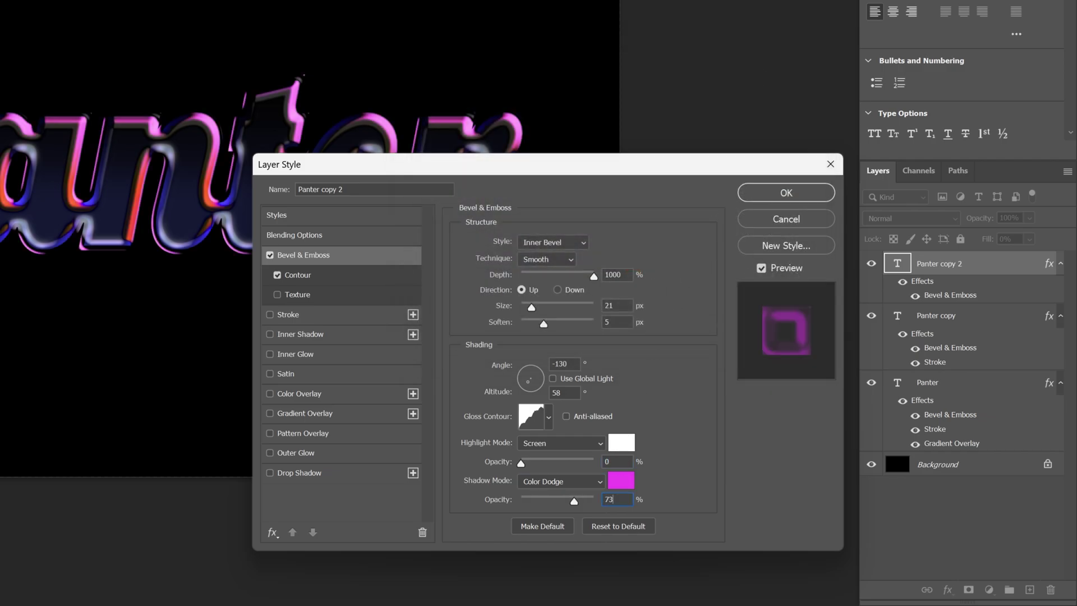
{"action": "left_click", "coordinate": [319, 274]}
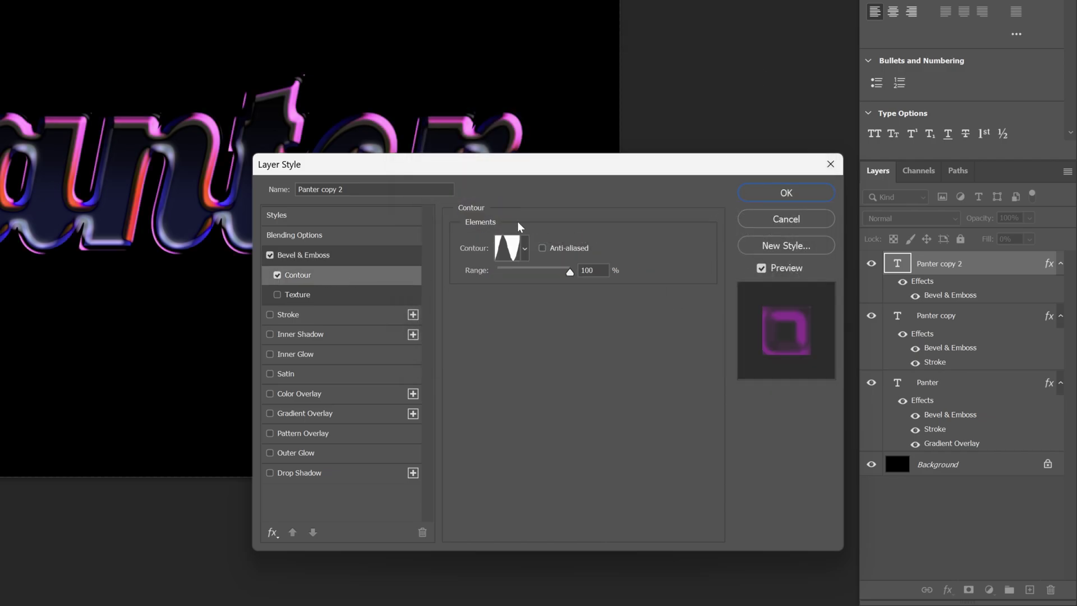
{"action": "left_click", "coordinate": [777, 194]}
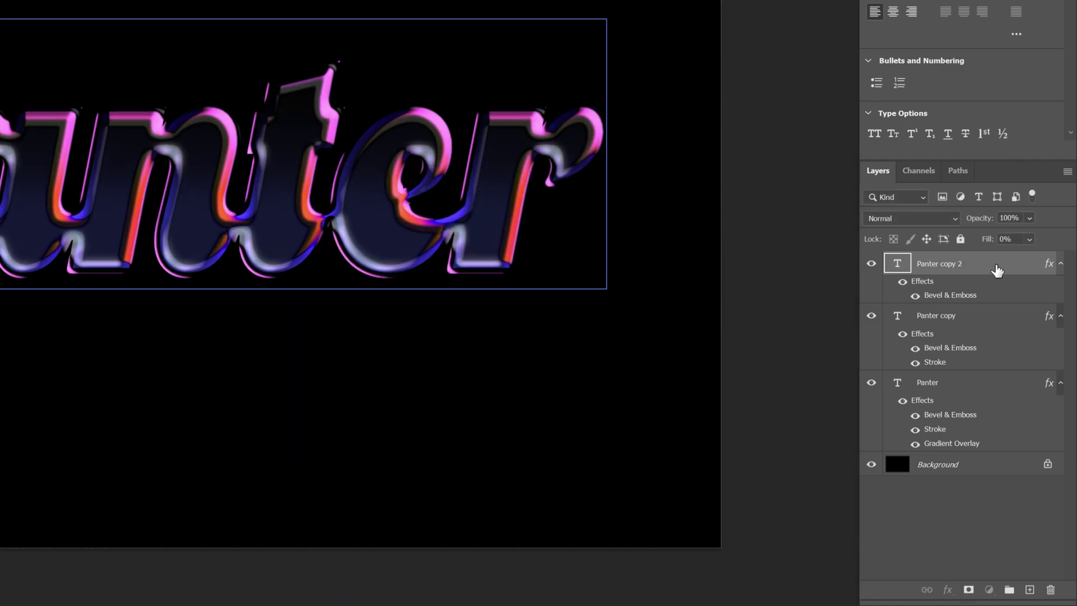
Duplicate into Panter copy 3 and give its bevel a lighter purple shadow at 46% opacity.
{"action": "key", "text": "ctrl+j"}
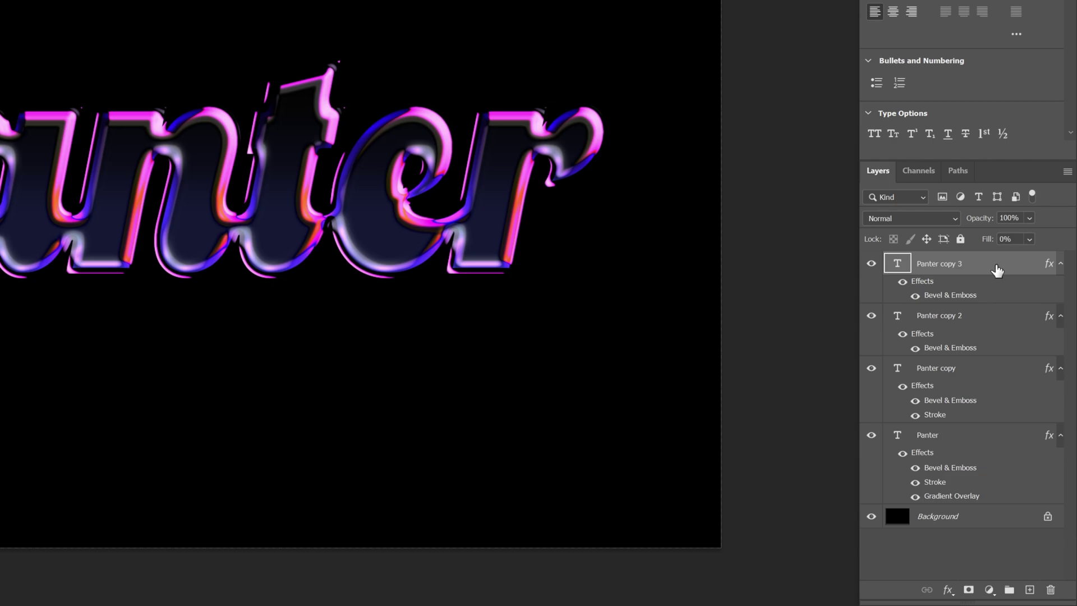
{"action": "double_click", "coordinate": [997, 271]}
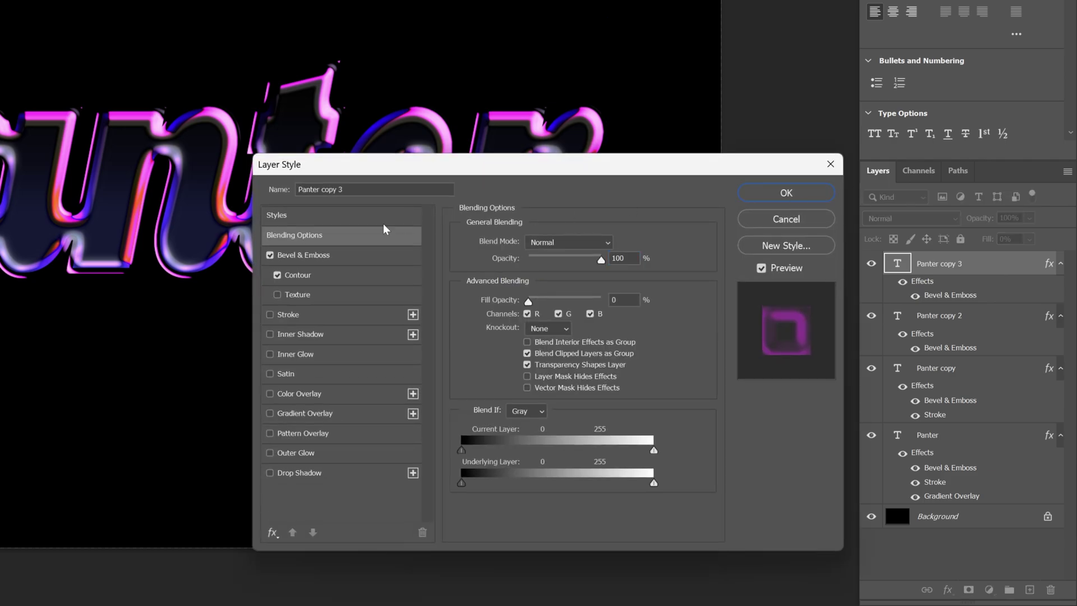
{"action": "left_click", "coordinate": [331, 257]}
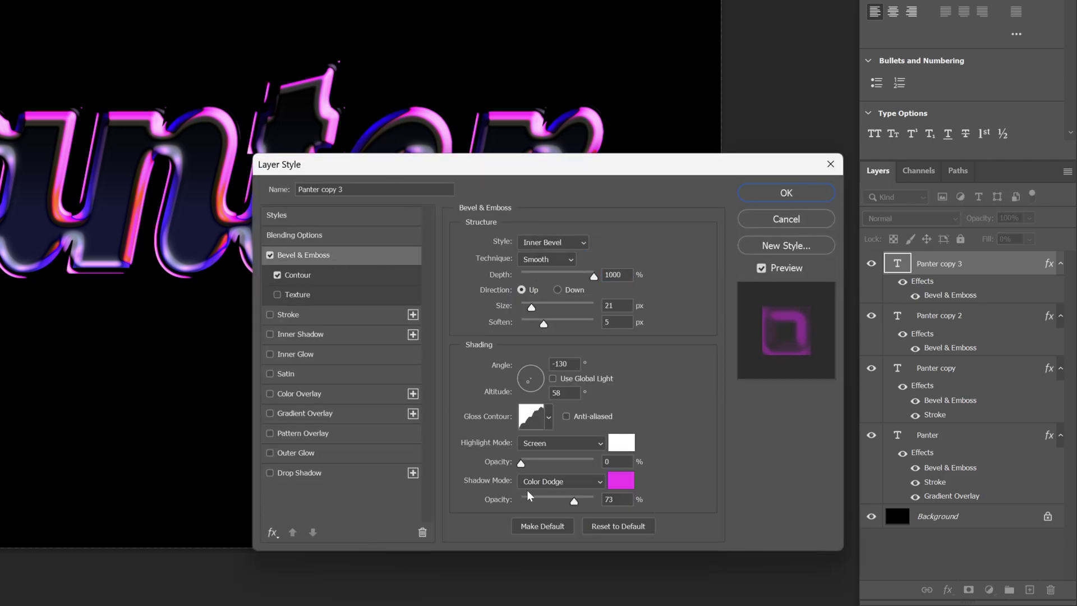
{"action": "left_click_drag", "start_coordinate": [574, 501], "coordinate": [555, 502]}
{"action": "left_click", "coordinate": [619, 484]}
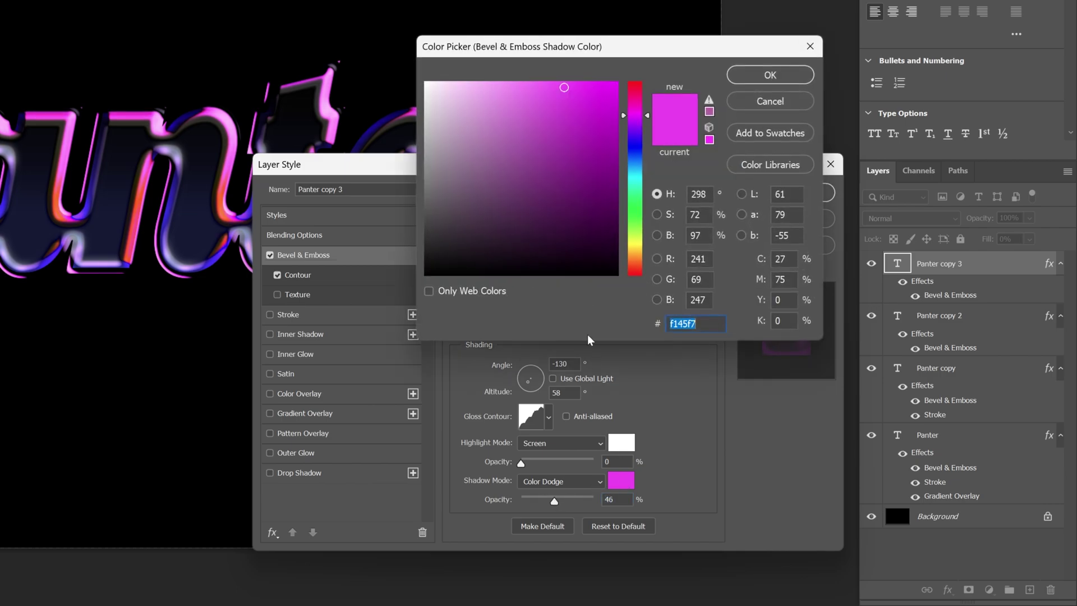
{"action": "left_click", "coordinate": [634, 121]}
{"action": "left_click_drag", "start_coordinate": [634, 122], "coordinate": [637, 126]}
{"action": "left_click", "coordinate": [770, 75]}
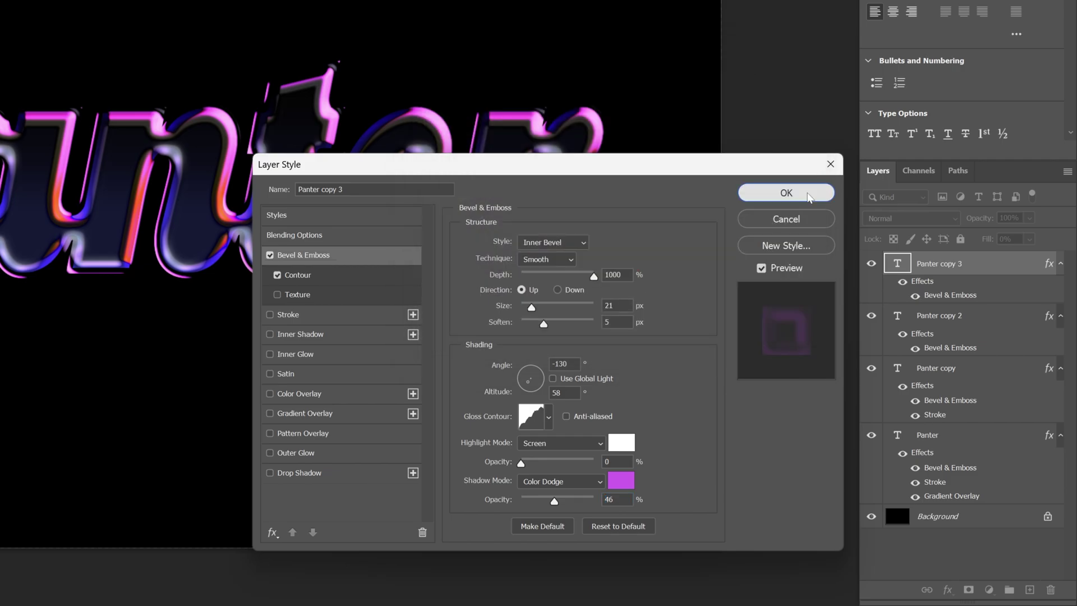
{"action": "left_click", "coordinate": [810, 195]}
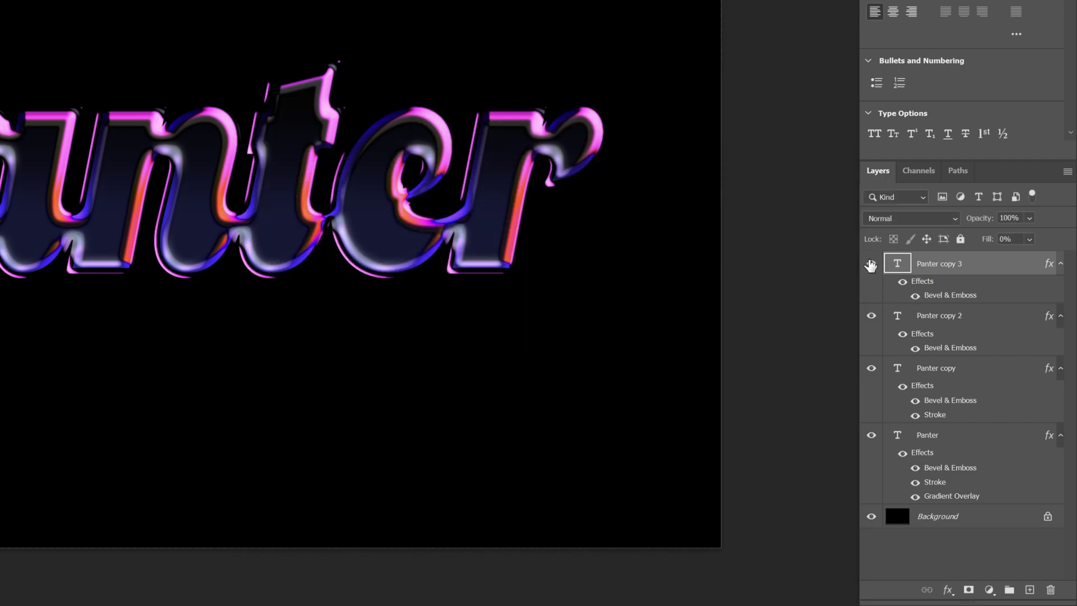
Duplicate the layer as Panter copy 4 and move it just above Background.
{"action": "key", "text": "ctrl+j"}
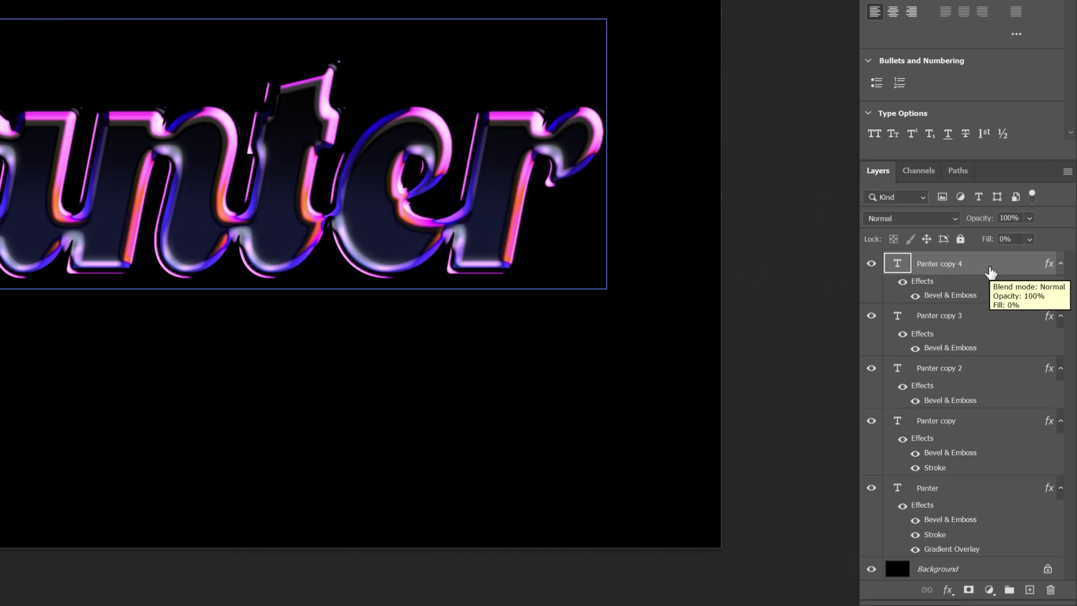
{"action": "left_click_drag", "start_coordinate": [986, 270], "coordinate": [1050, 589]}
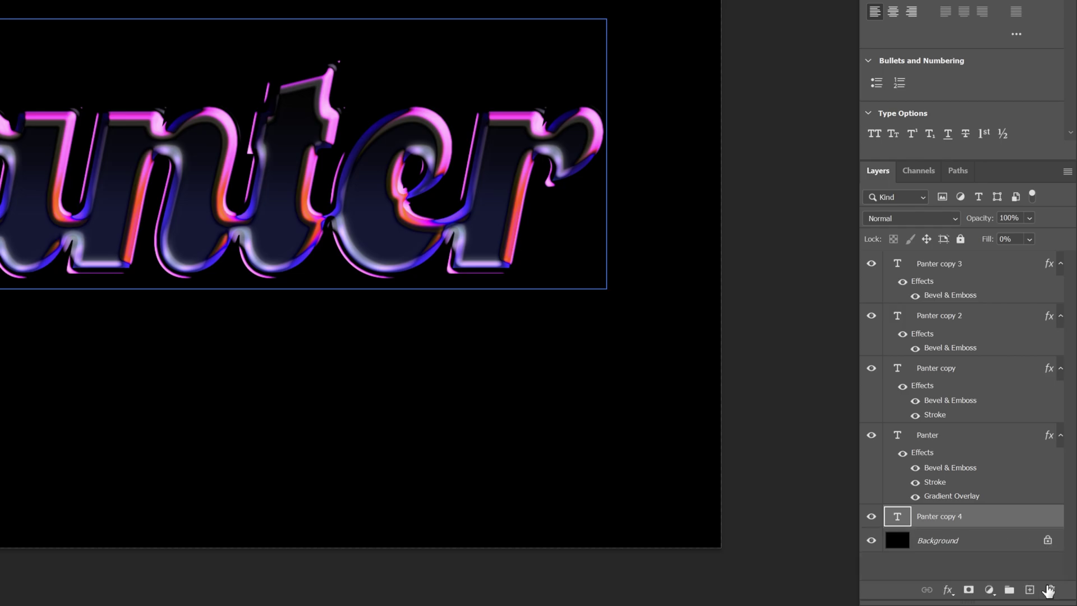
{"action": "double_click", "coordinate": [1010, 524]}
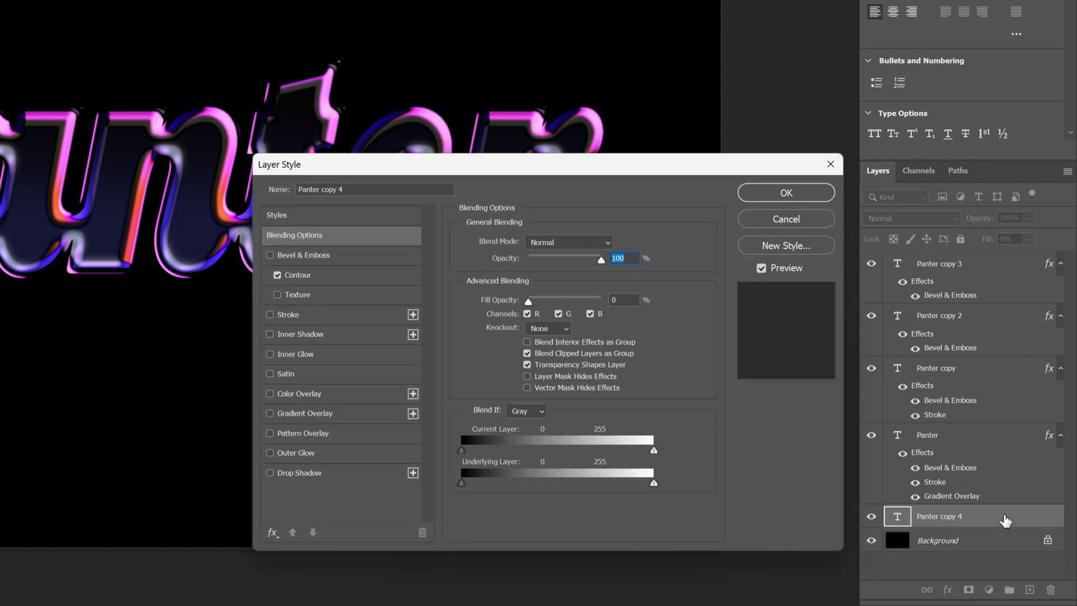
Add a Normal orange-red (#ee4d0e) Outer Glow at 45% opacity with 106 px size.
{"action": "left_click", "coordinate": [310, 454]}
{"action": "left_click", "coordinate": [564, 243]}
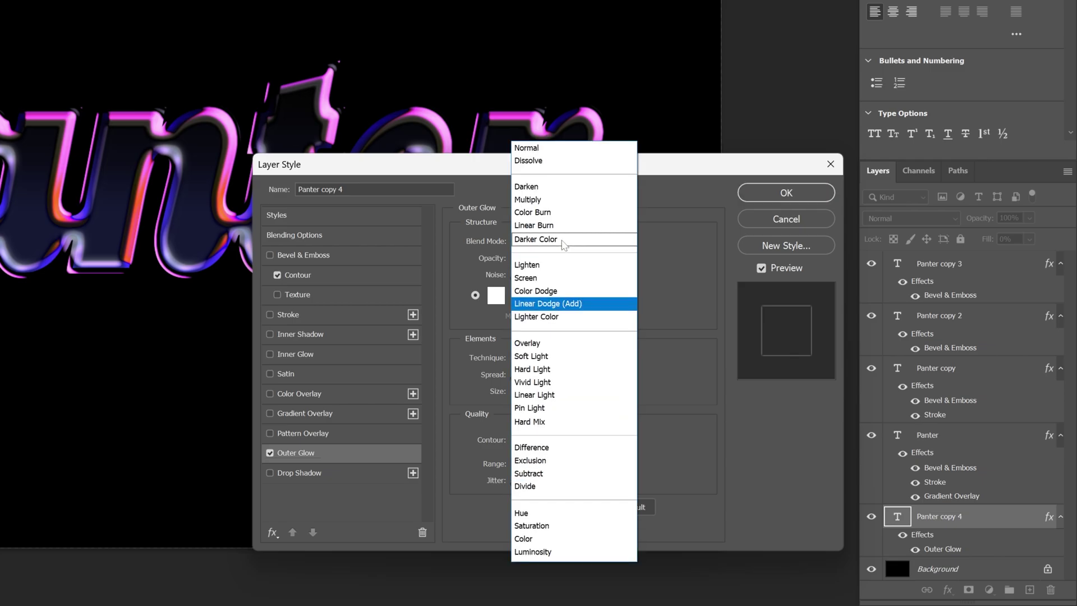
{"action": "left_click", "coordinate": [541, 148]}
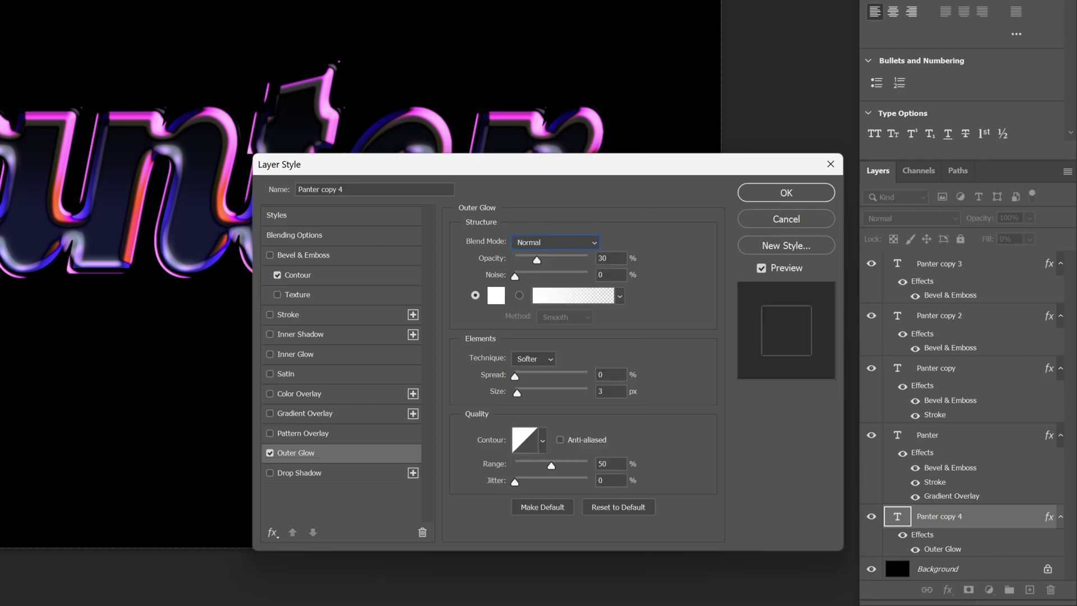
{"action": "type", "text": "45"}
{"action": "left_click", "coordinate": [496, 303]}
{"action": "mouse_move", "coordinate": [636, 267]}
{"action": "left_mouse_down"}
{"action": "mouse_move", "coordinate": [637, 257]}
{"action": "mouse_move", "coordinate": [638, 274]}
{"action": "left_mouse_up"}
{"action": "left_click", "coordinate": [612, 98]}
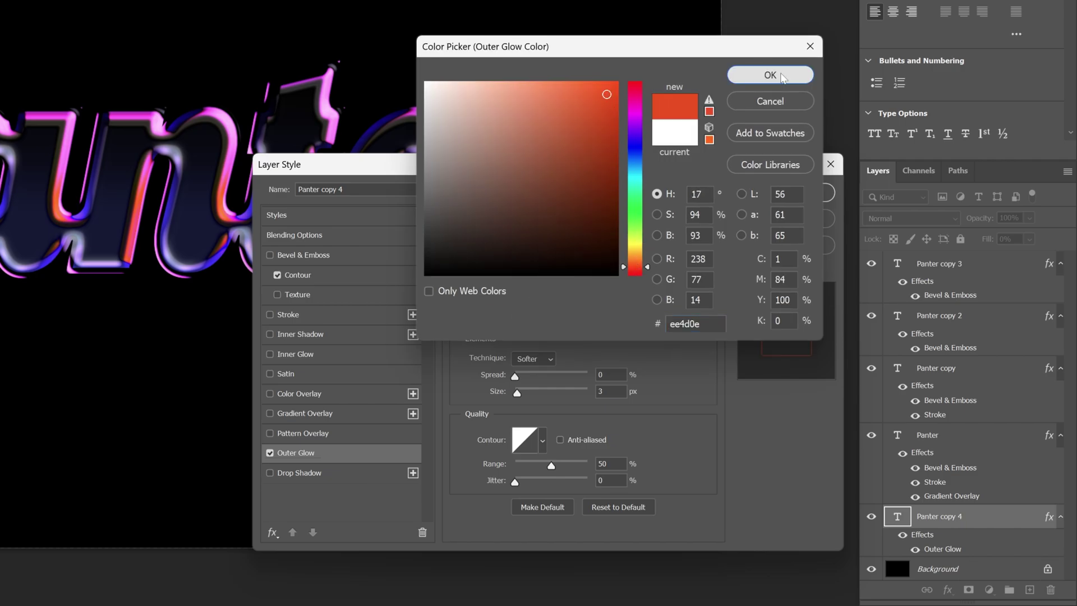
{"action": "left_click", "coordinate": [773, 74]}
{"action": "left_click_drag", "start_coordinate": [517, 393], "coordinate": [547, 393]}
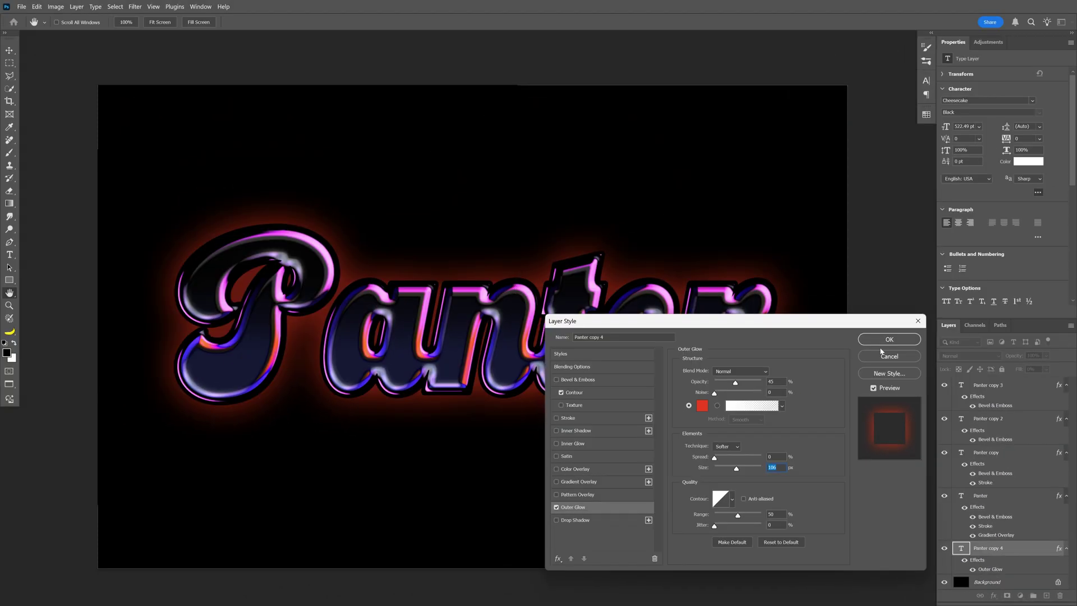
{"action": "left_click", "coordinate": [889, 339]}
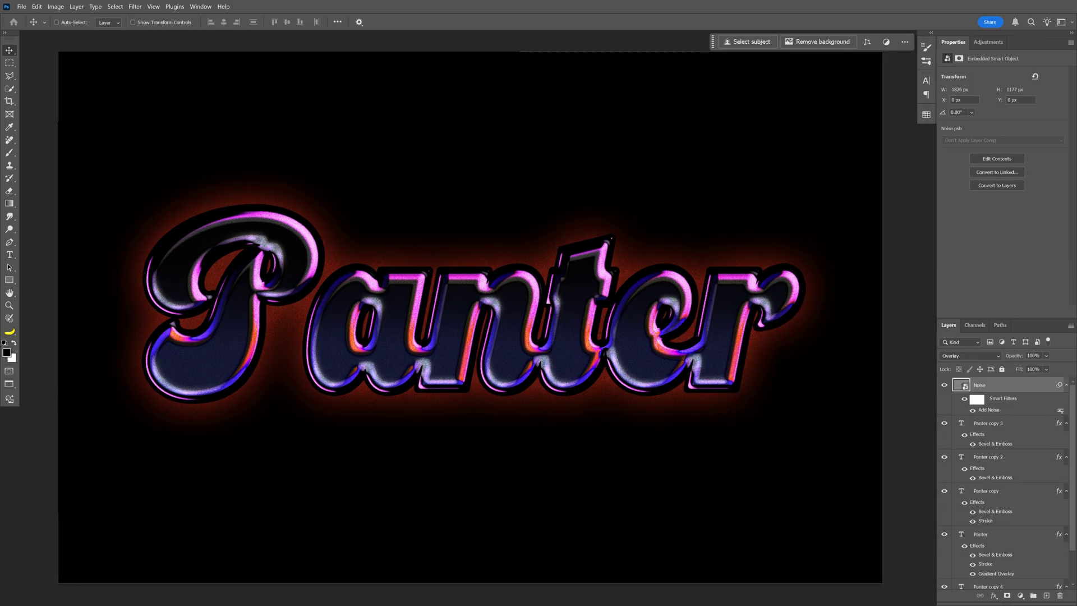